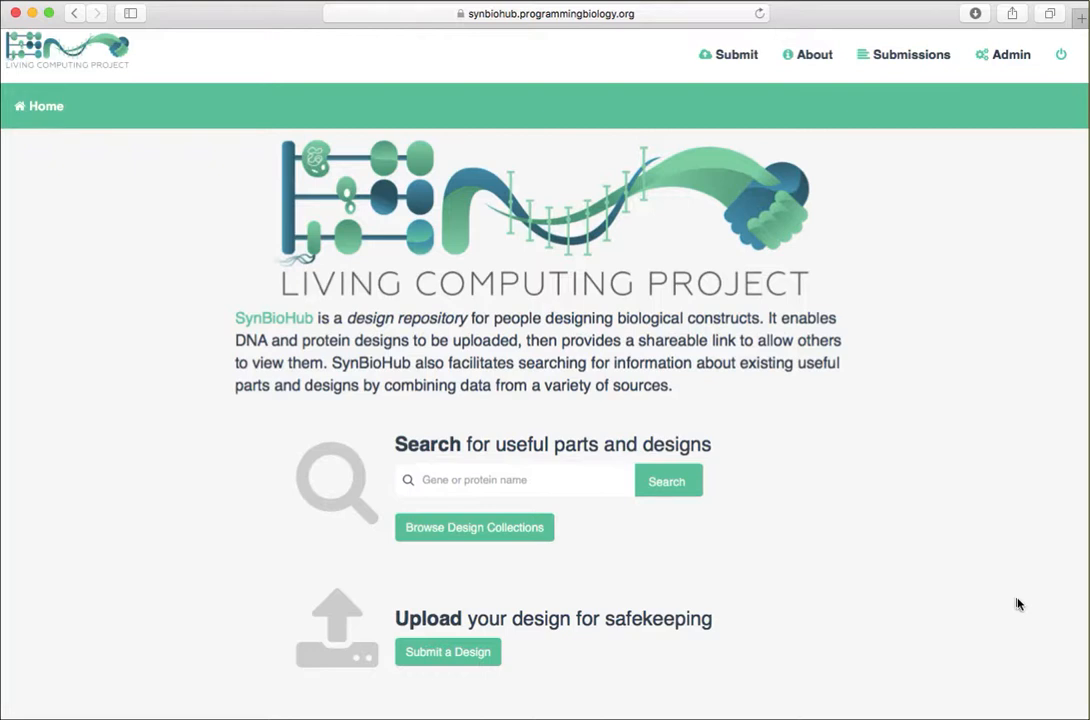
Browse the design collections and open the A1_AmtR component definition from the Cello Parts collection
click(500, 540)
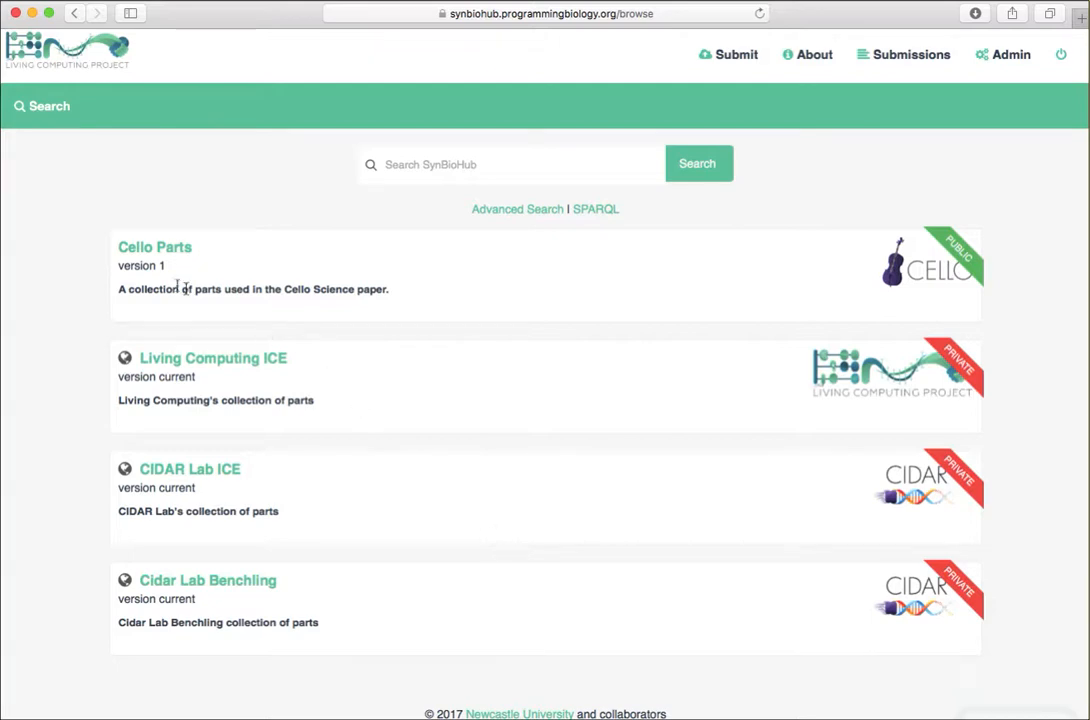
click(156, 258)
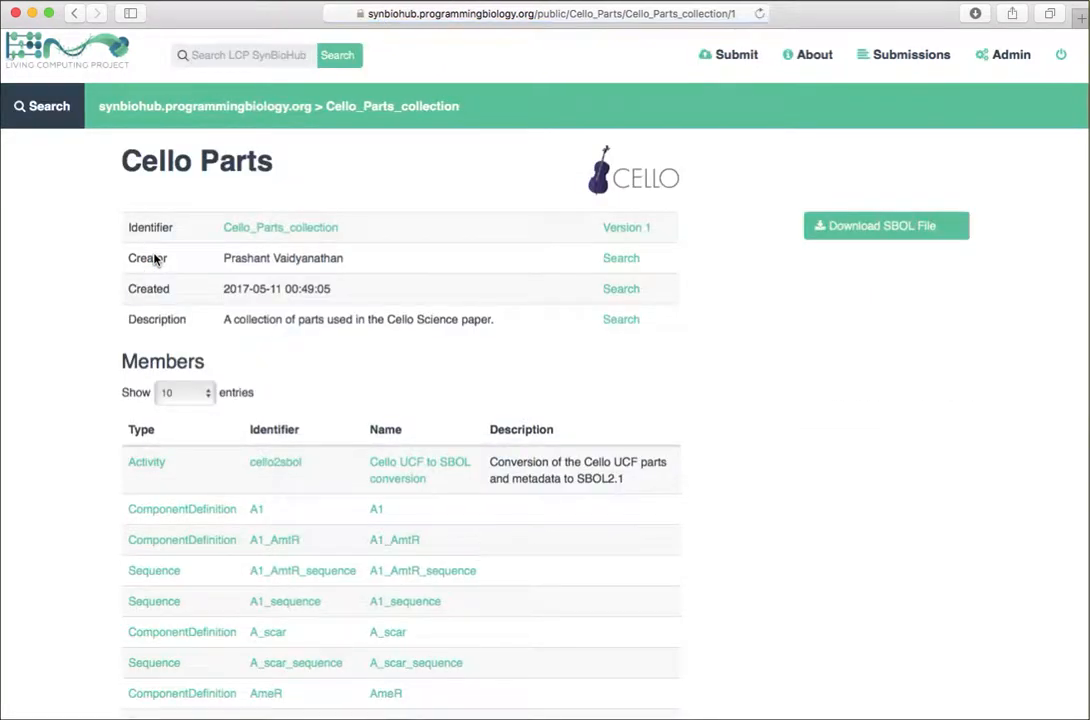
scroll(155, 258, down, 3)
scroll(155, 259, down, 2)
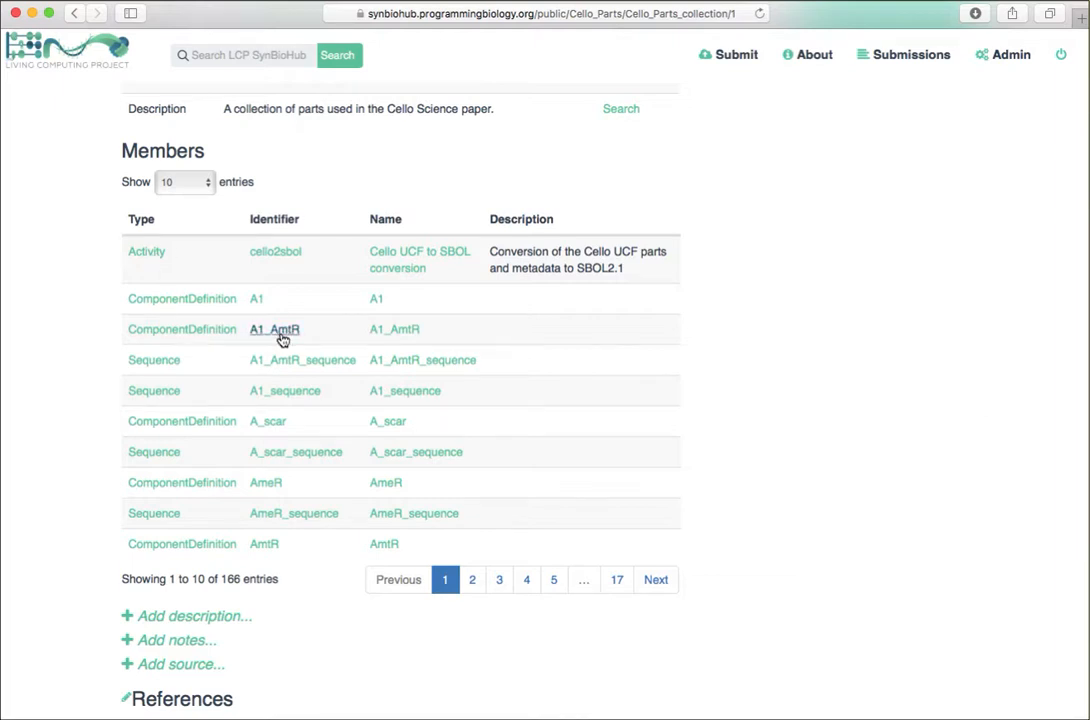
click(281, 336)
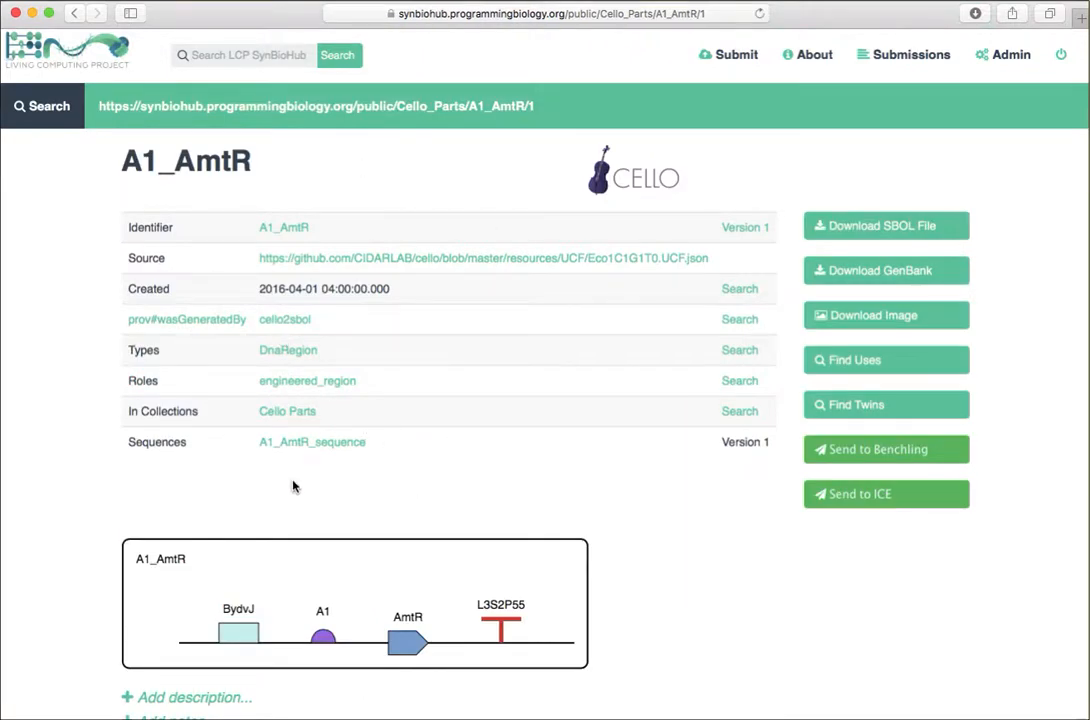
Examine each component in the A1_AmtR diagram and view the part's GenBank record, returning to the part page
scroll(292, 486, down, 2)
scroll(292, 486, down, 5)
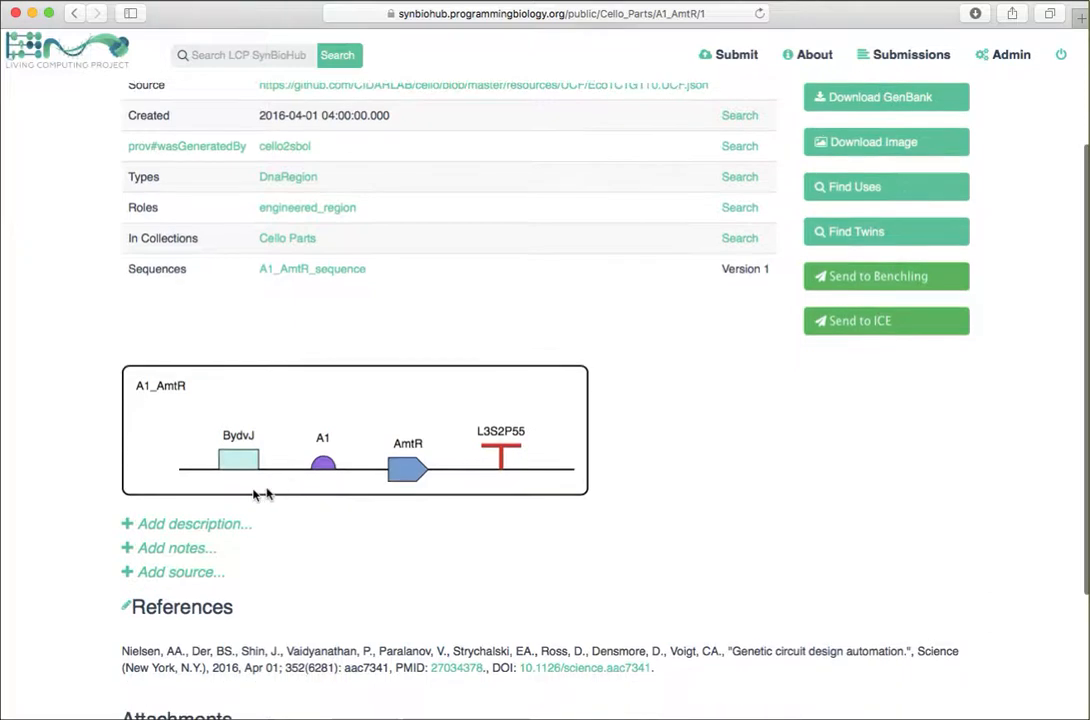
mouse_move(237, 468)
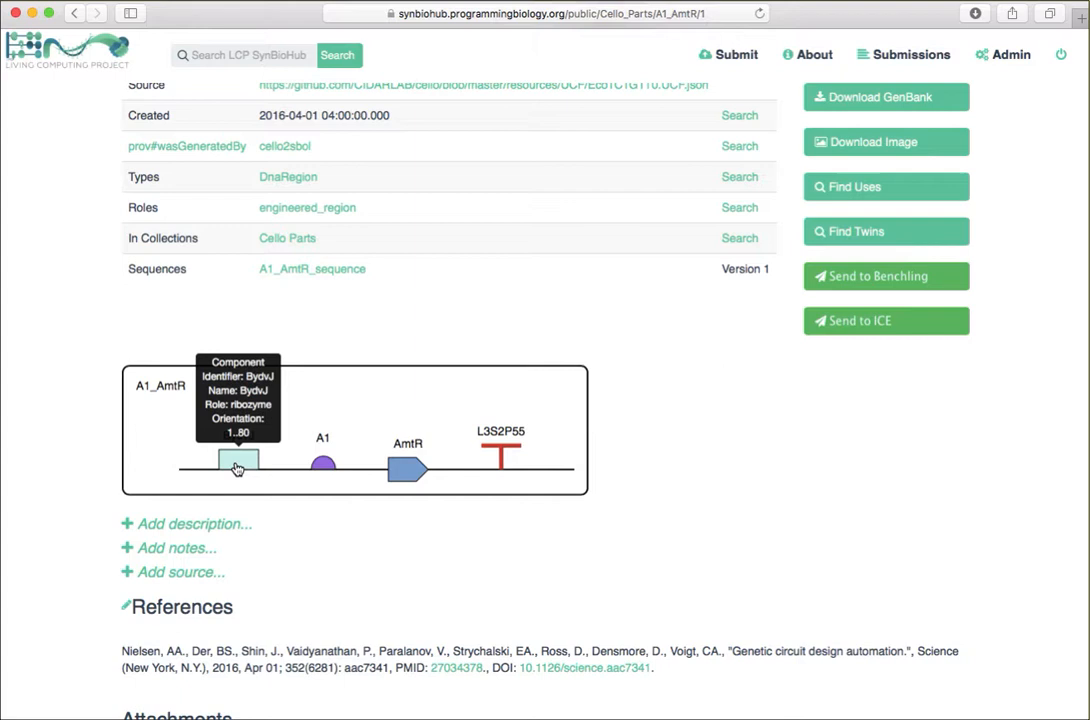
mouse_move(320, 471)
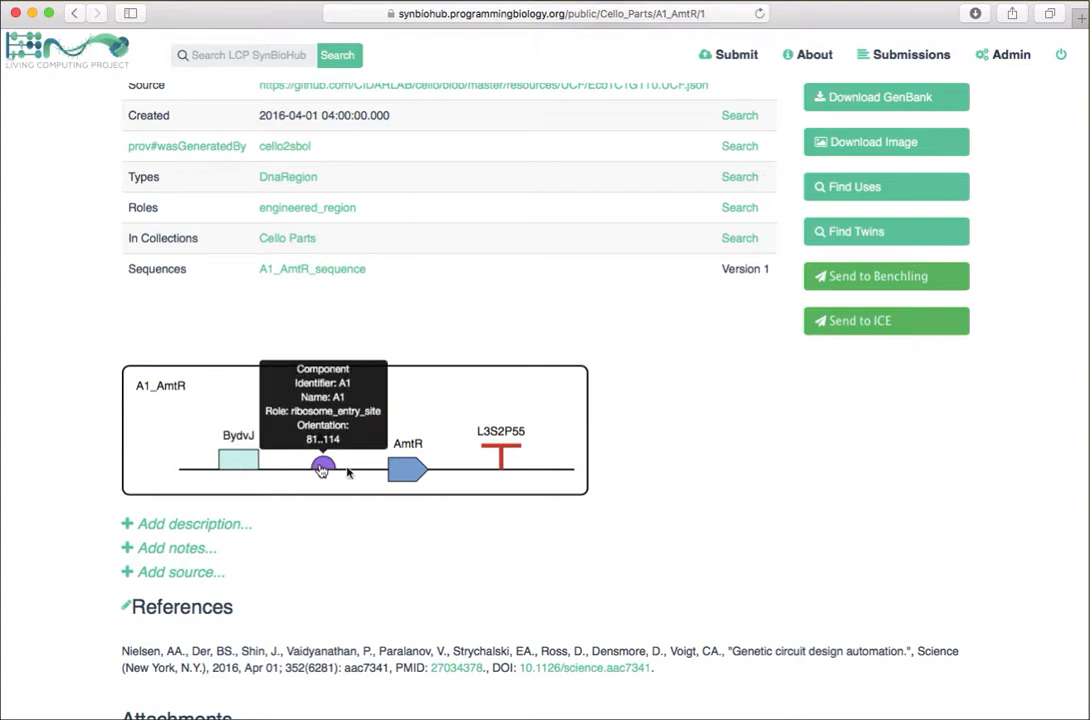
mouse_move(394, 476)
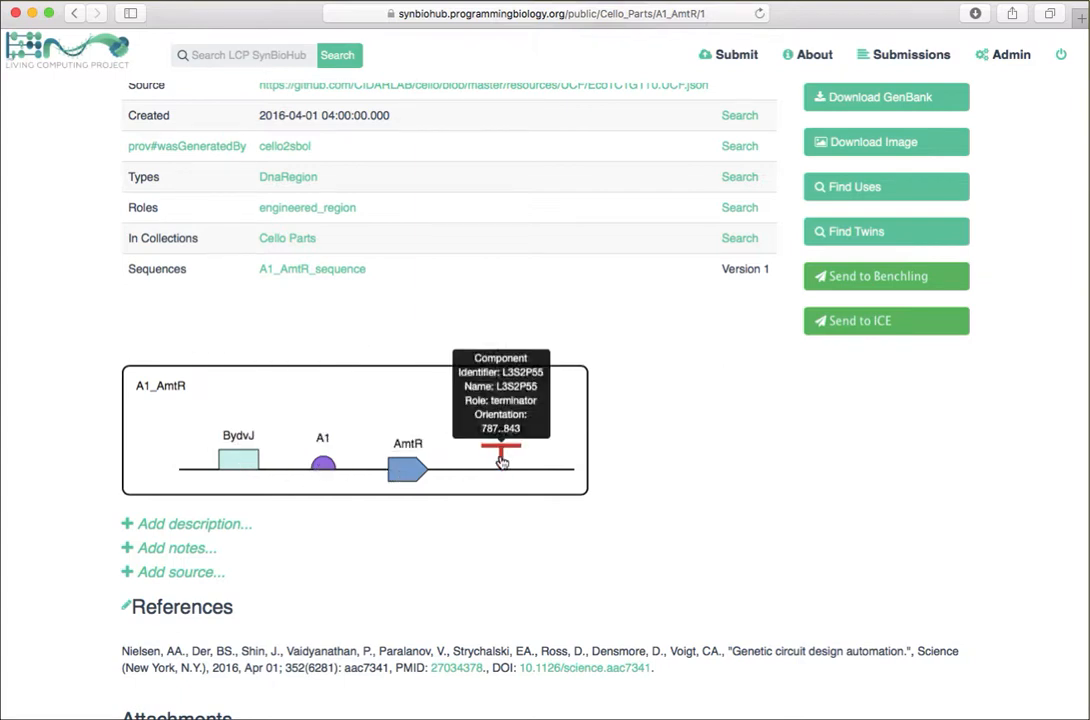
scroll(466, 571, down, 1)
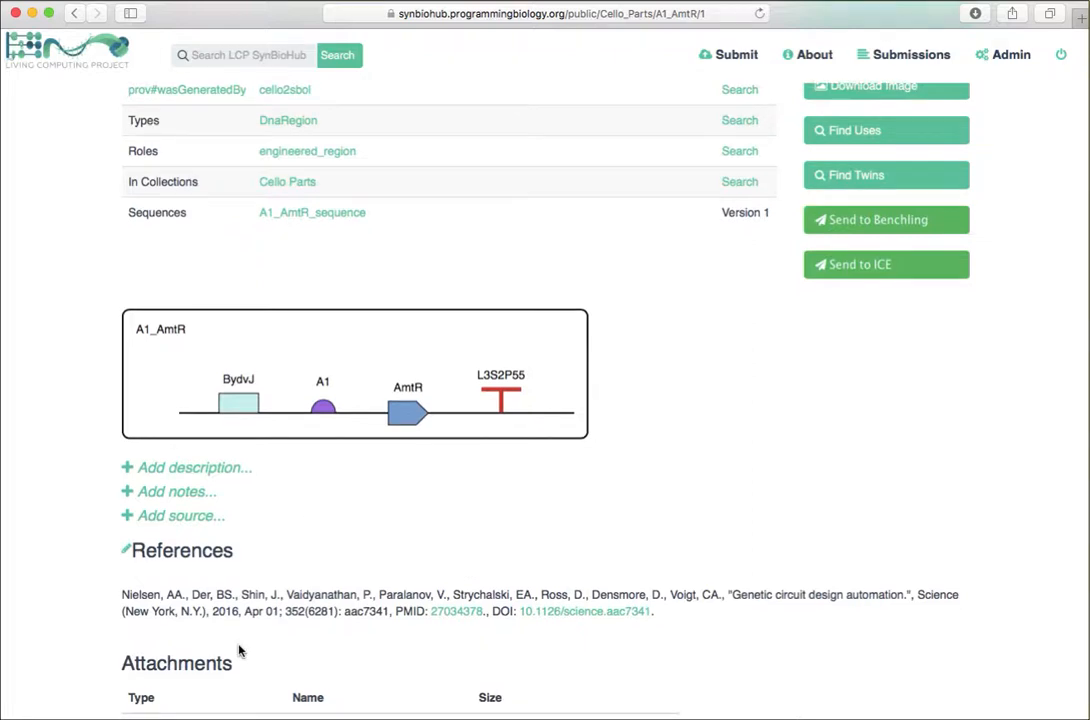
scroll(239, 651, up, 4)
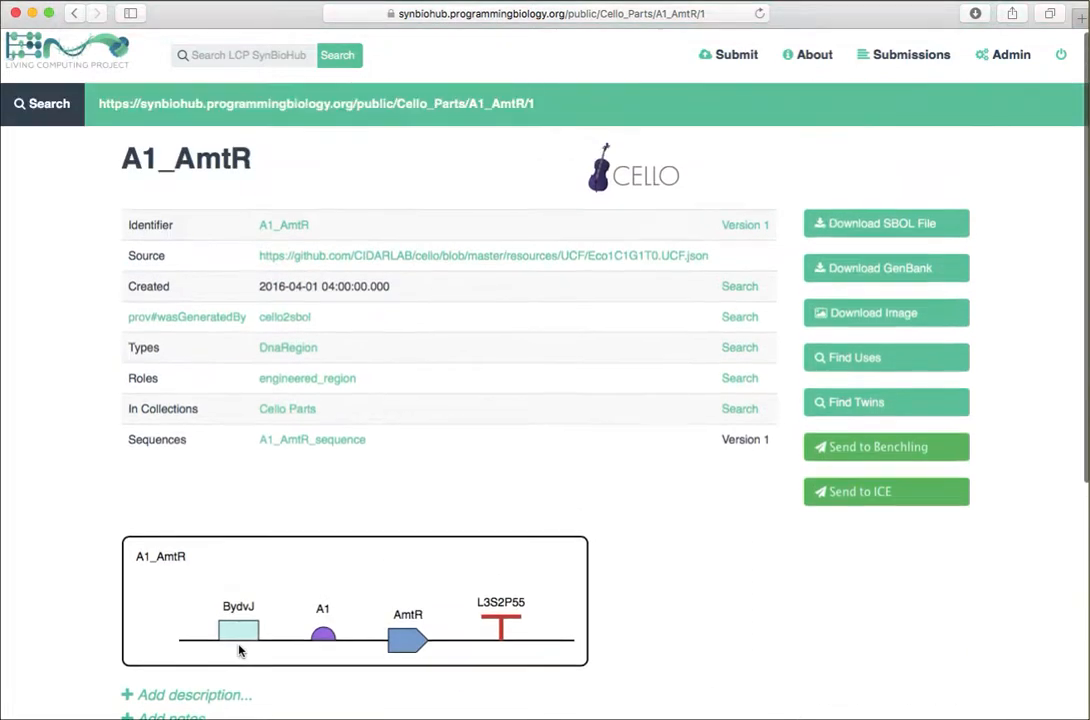
click(875, 272)
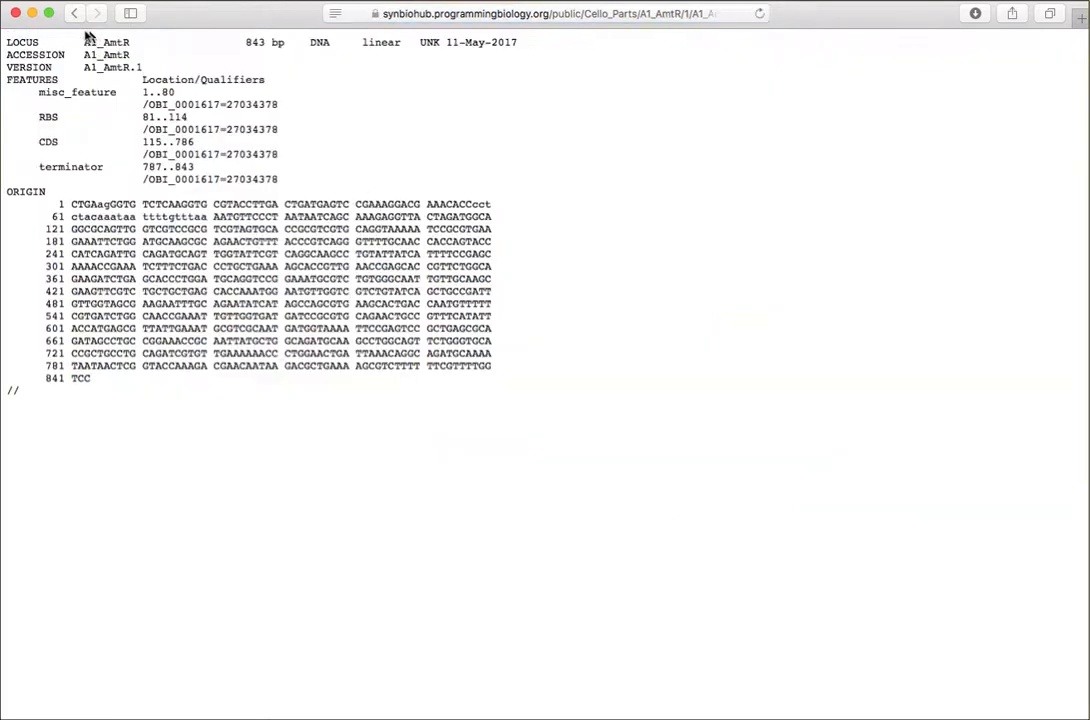
click(74, 14)
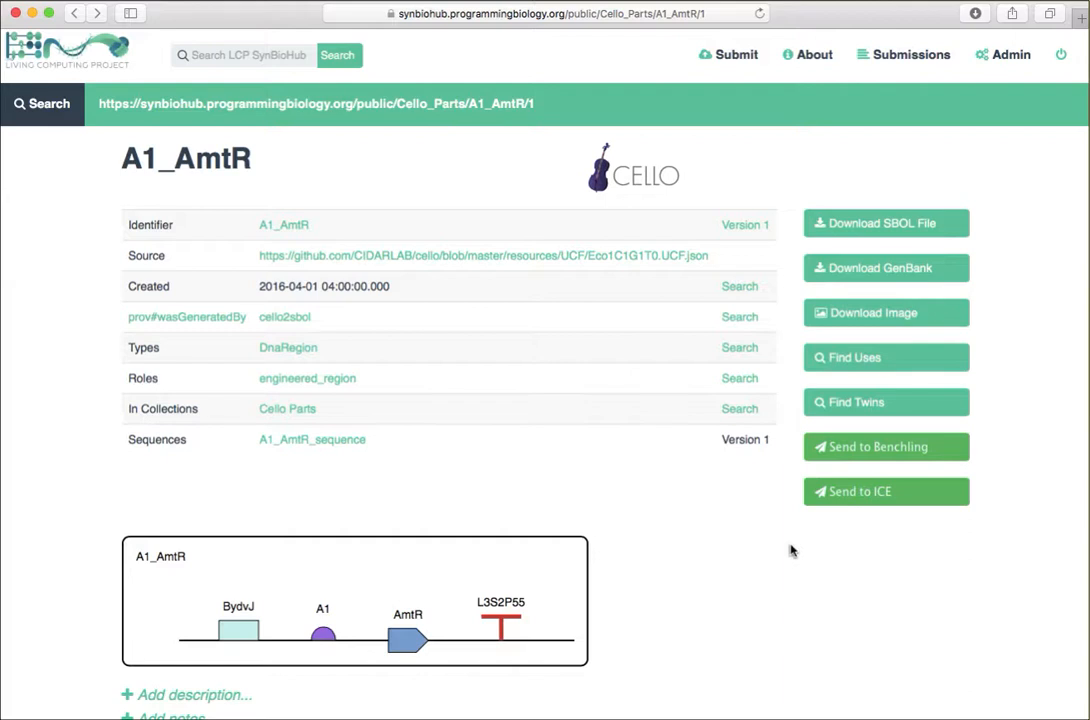
Switch to SBOLDesigner and add a promoter to the empty GeneticInverter design
key(super+Tab)
key(super+Tab)
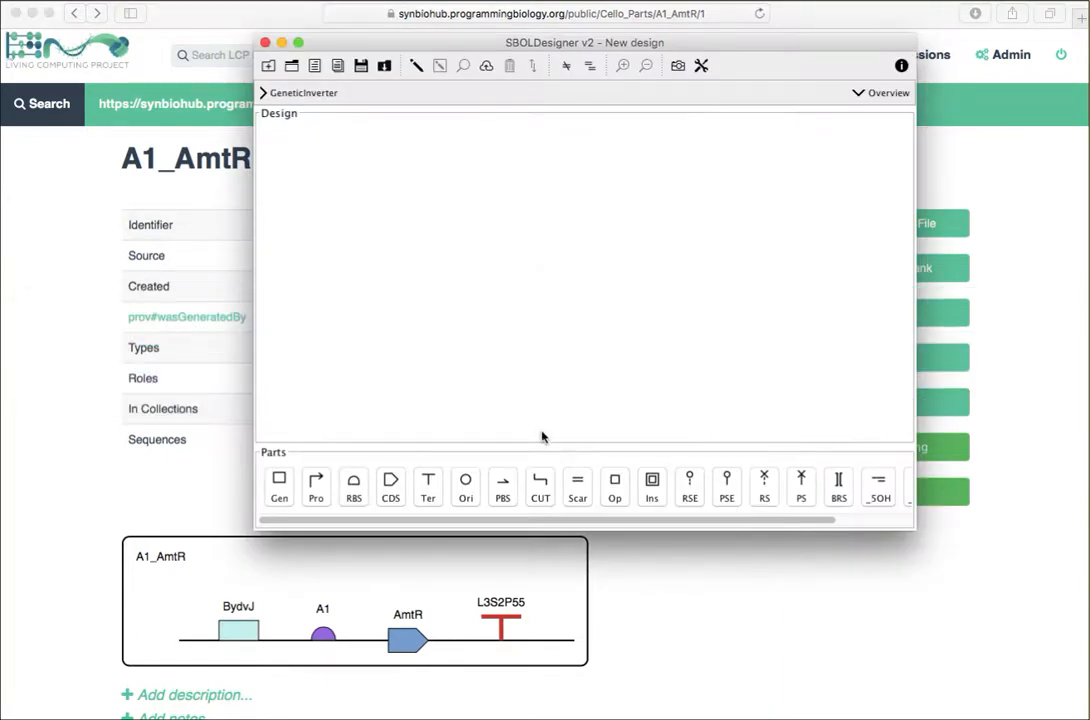
click(316, 490)
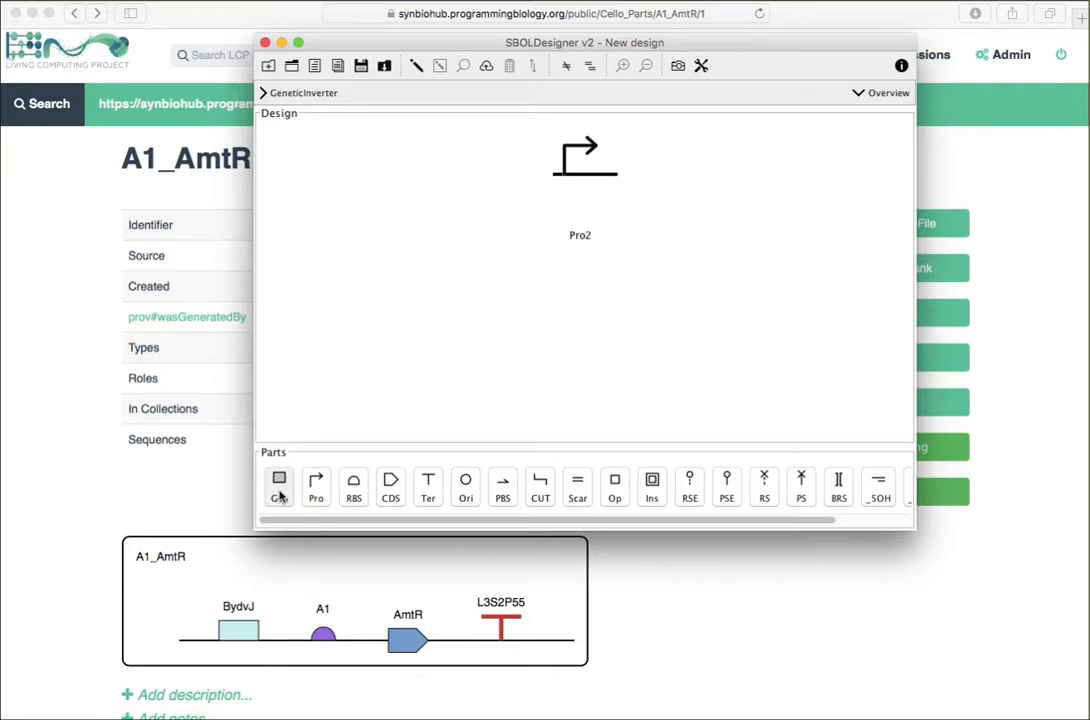
Add a generic part after the promoter by importing A1_AmtR with subcomponents from the Living Computing SynBioHub registry
click(279, 490)
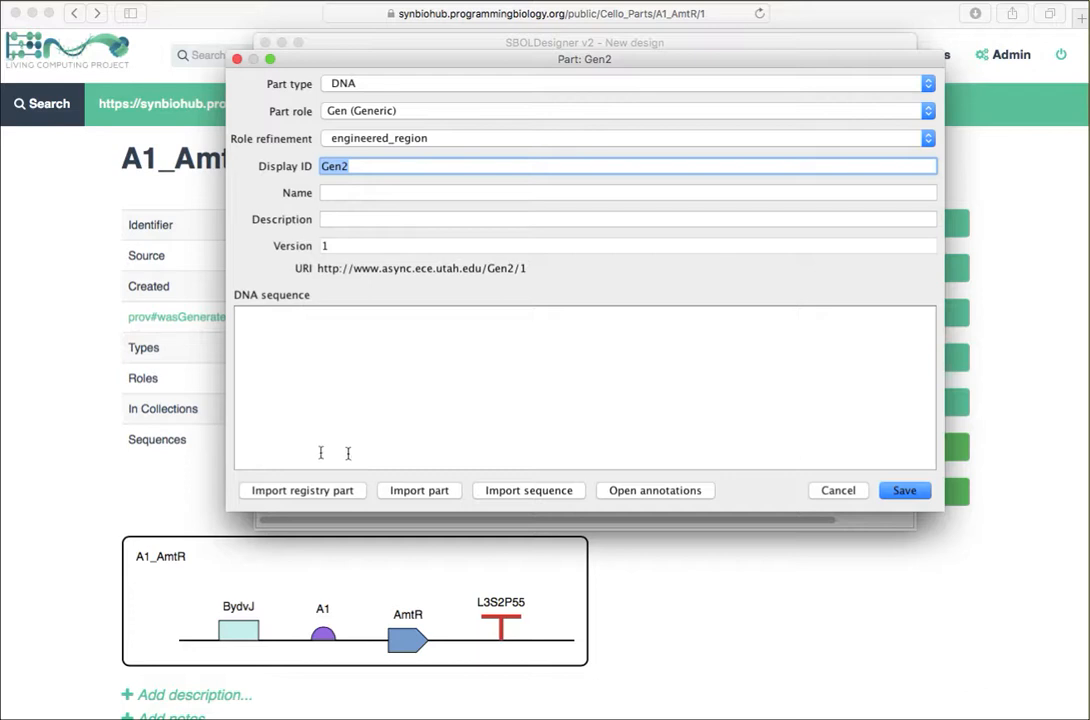
click(291, 491)
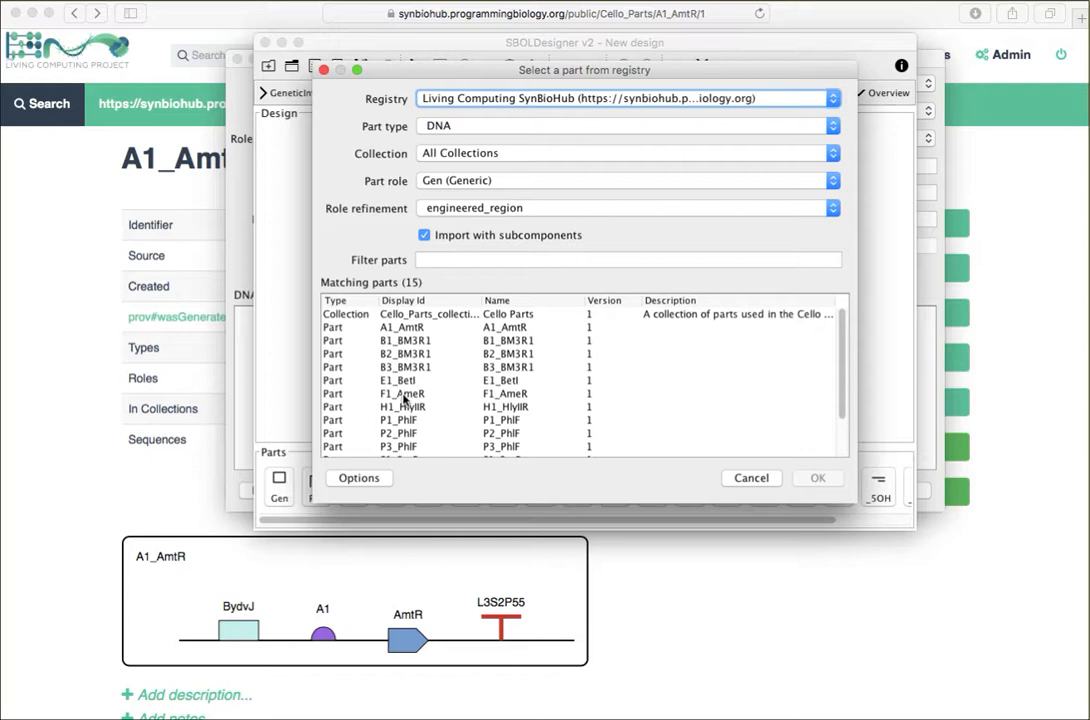
click(412, 327)
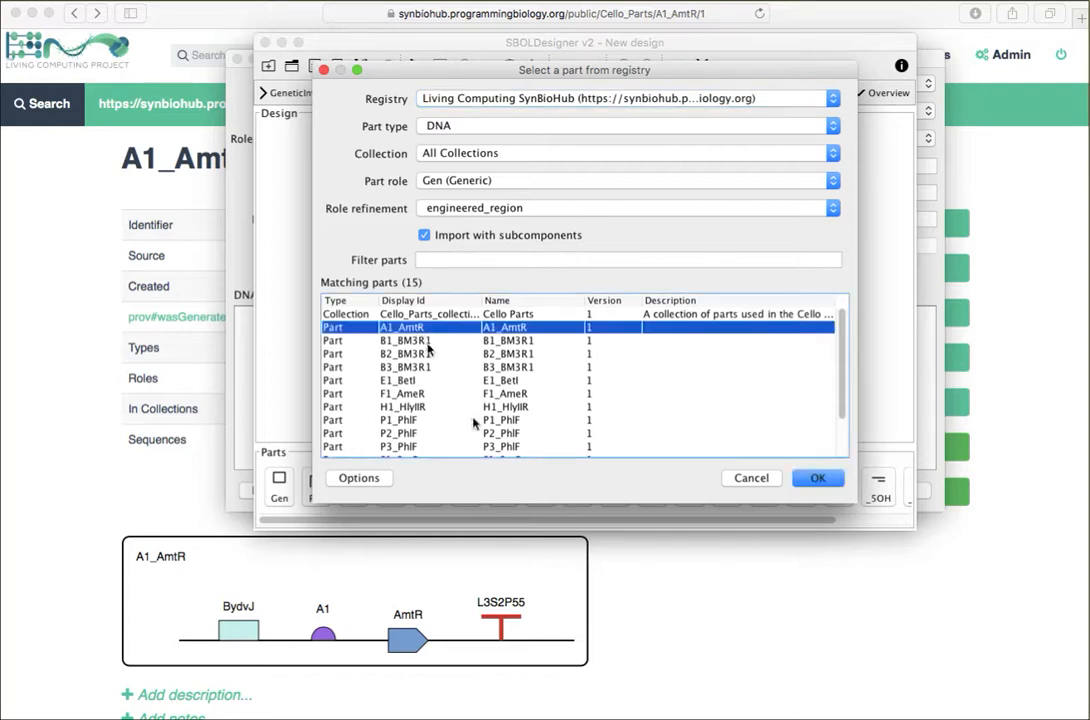
click(817, 479)
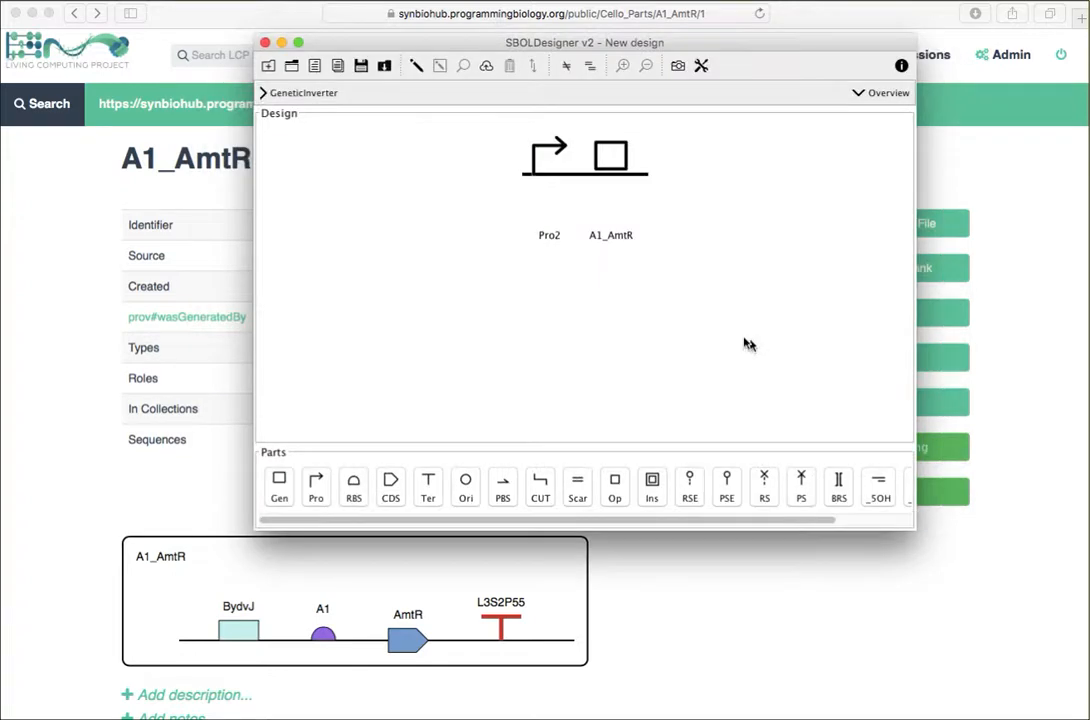
Replace the placeholder promoter with the pBetI part from the Living Computing SynBioHub registry
click(545, 183)
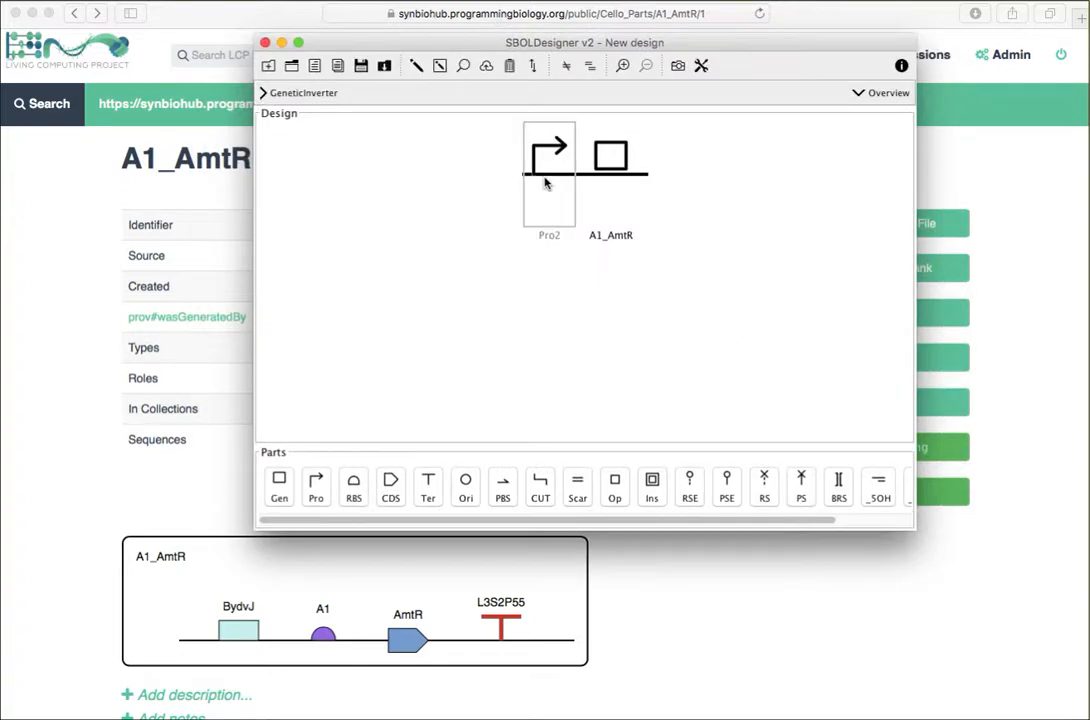
click(463, 68)
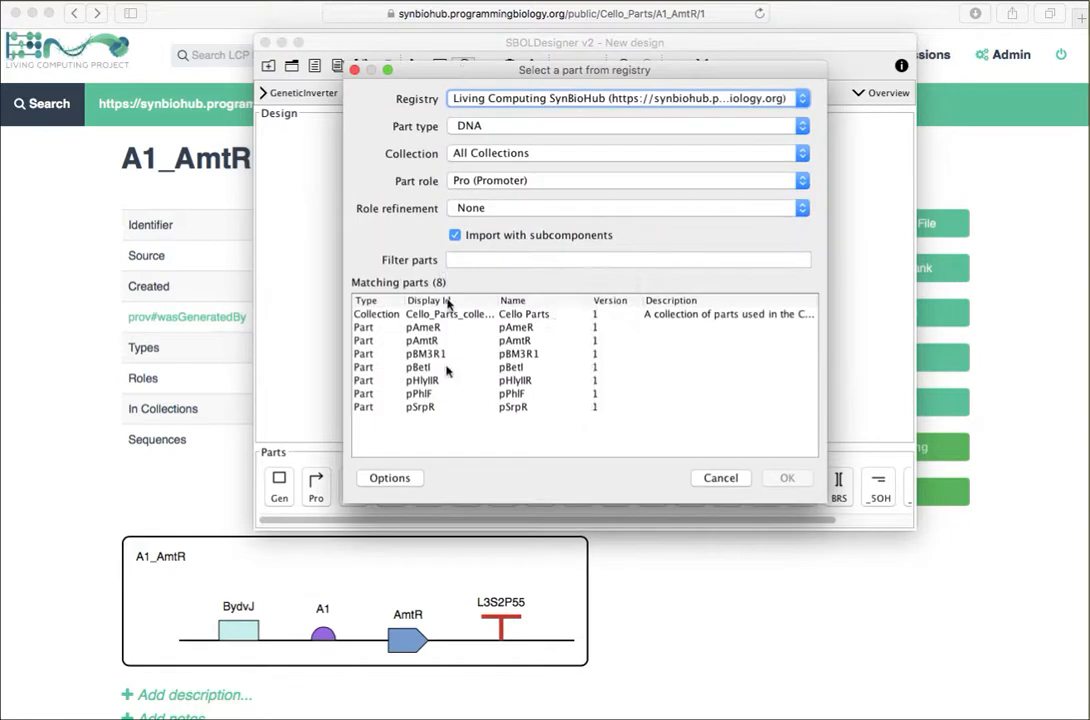
click(438, 369)
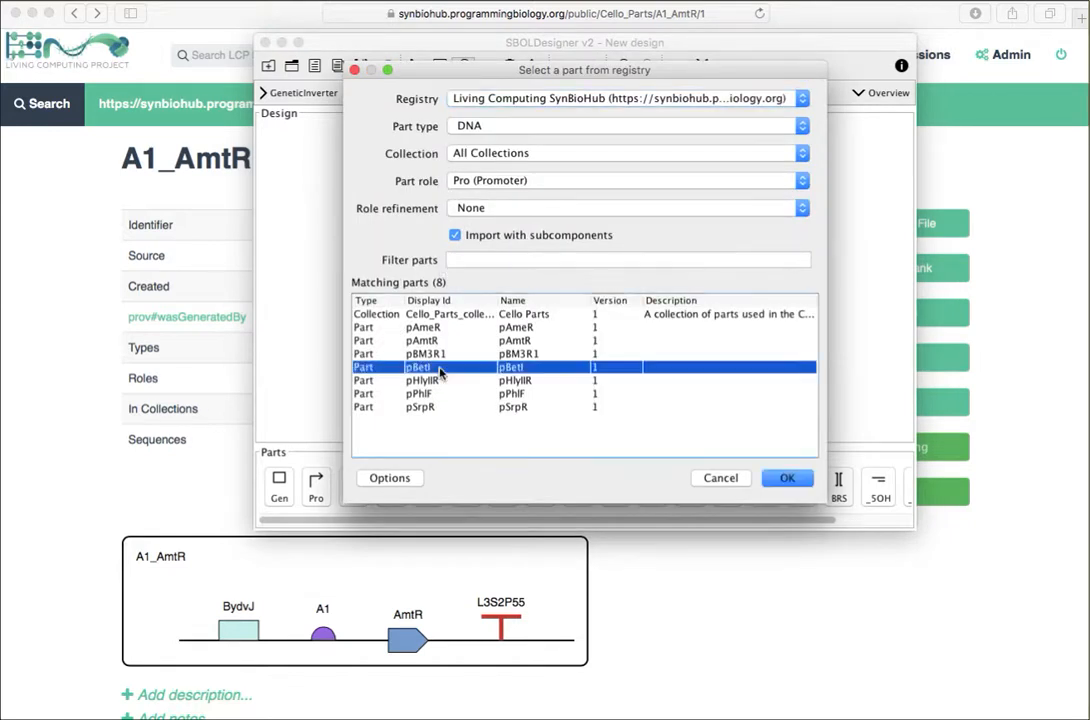
click(787, 480)
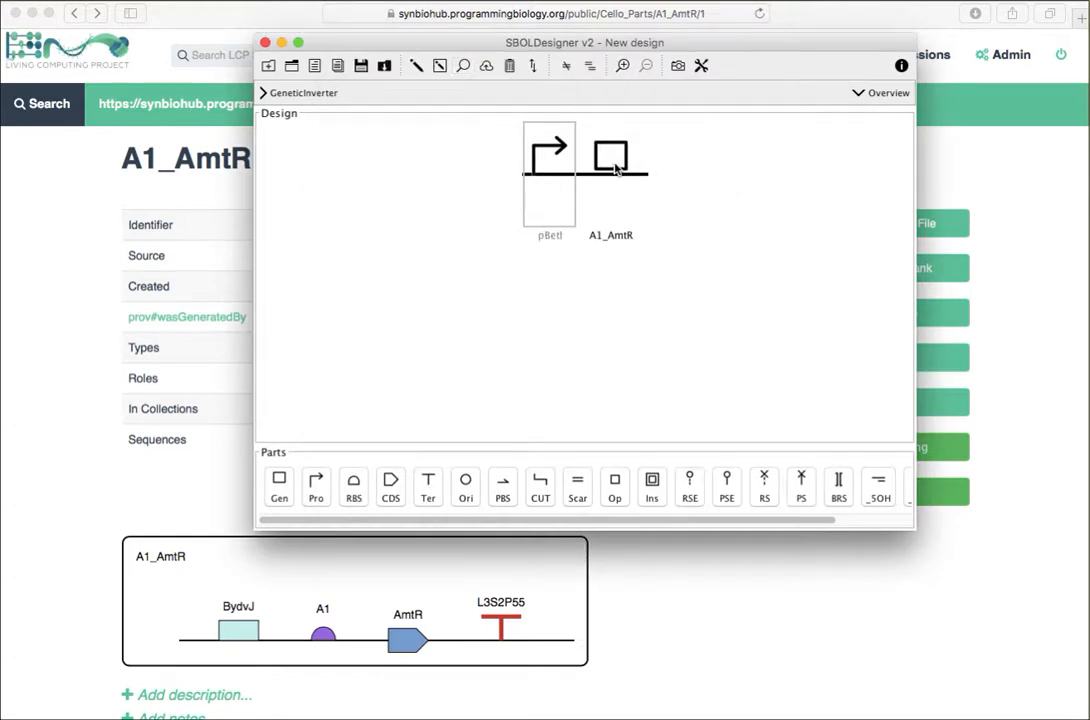
Inspect the subcomponents inside A1_AmtR, and view the part details and DNA sequence of the whole GeneticInverter design
mouse_move(616, 169)
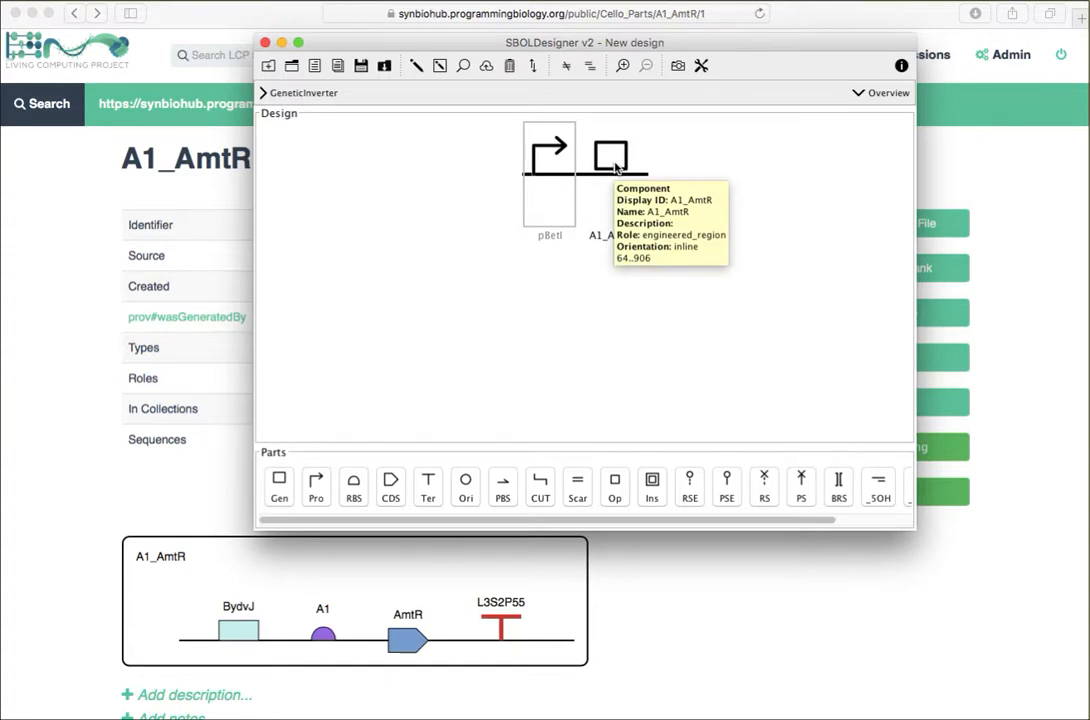
click(616, 169)
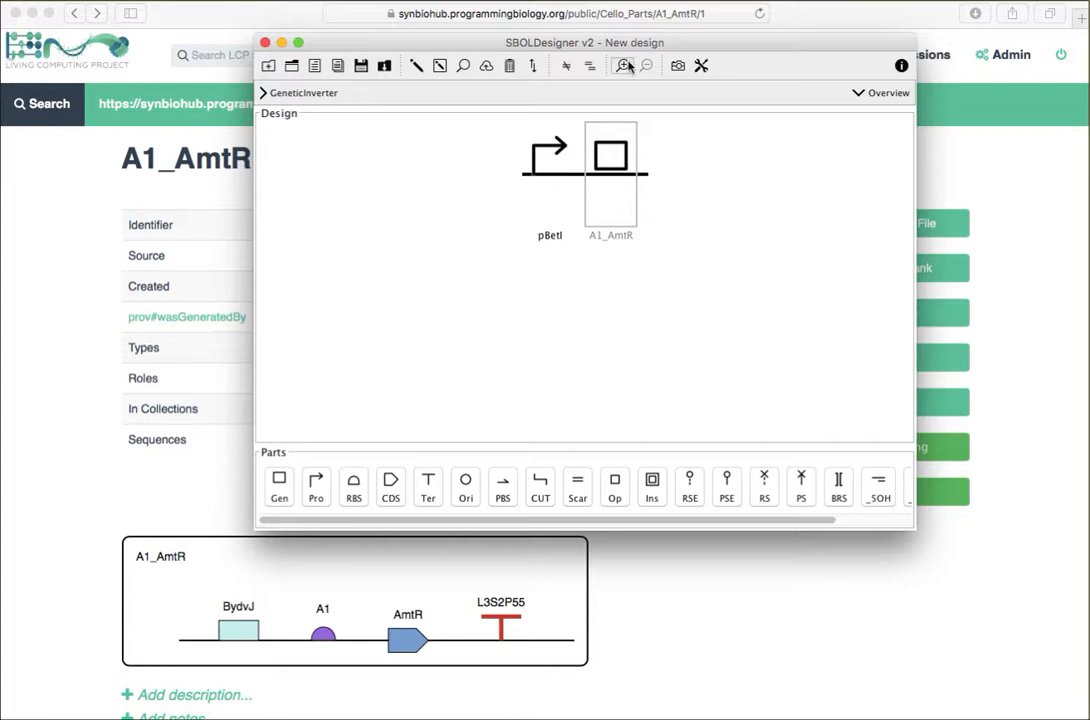
click(625, 66)
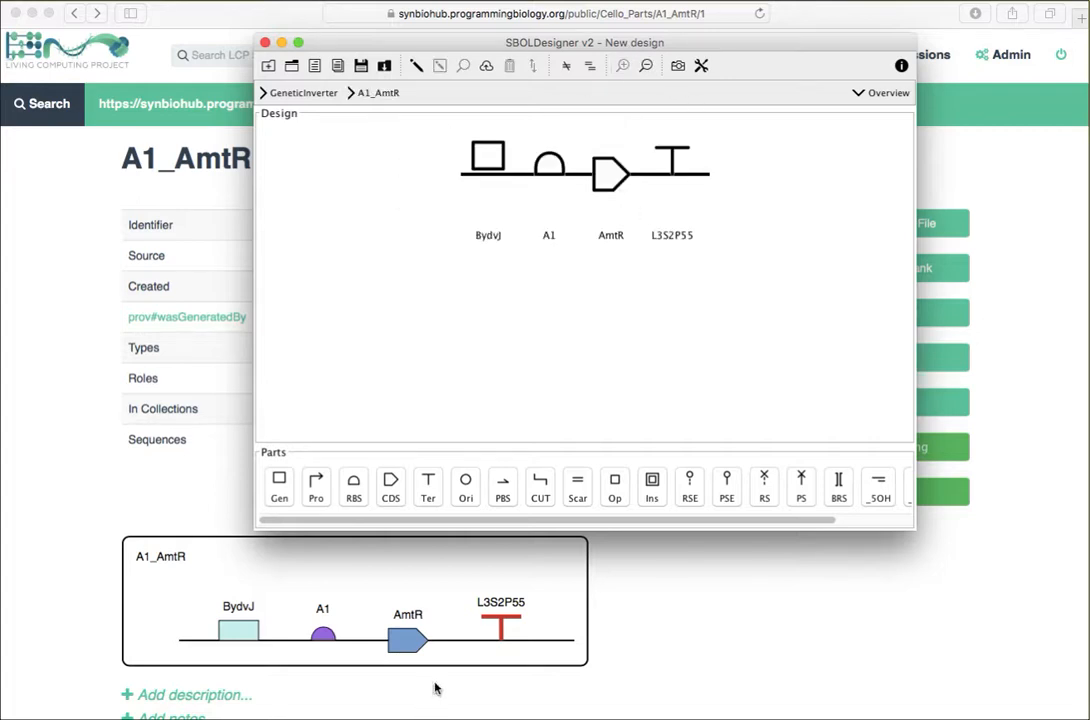
click(645, 66)
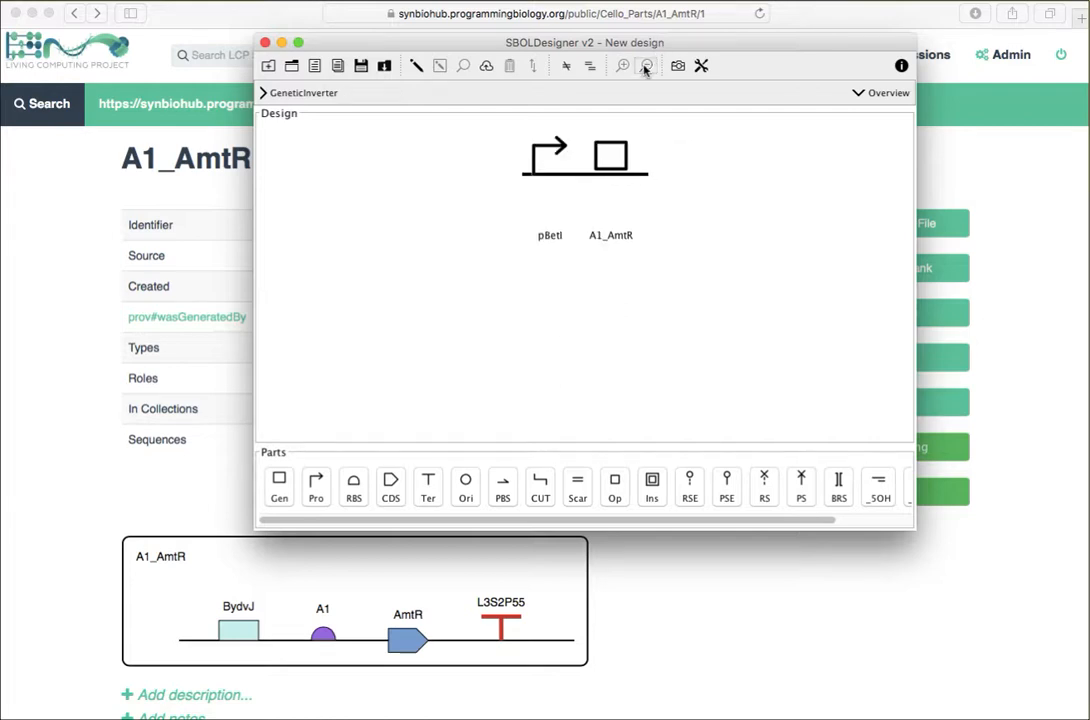
click(416, 66)
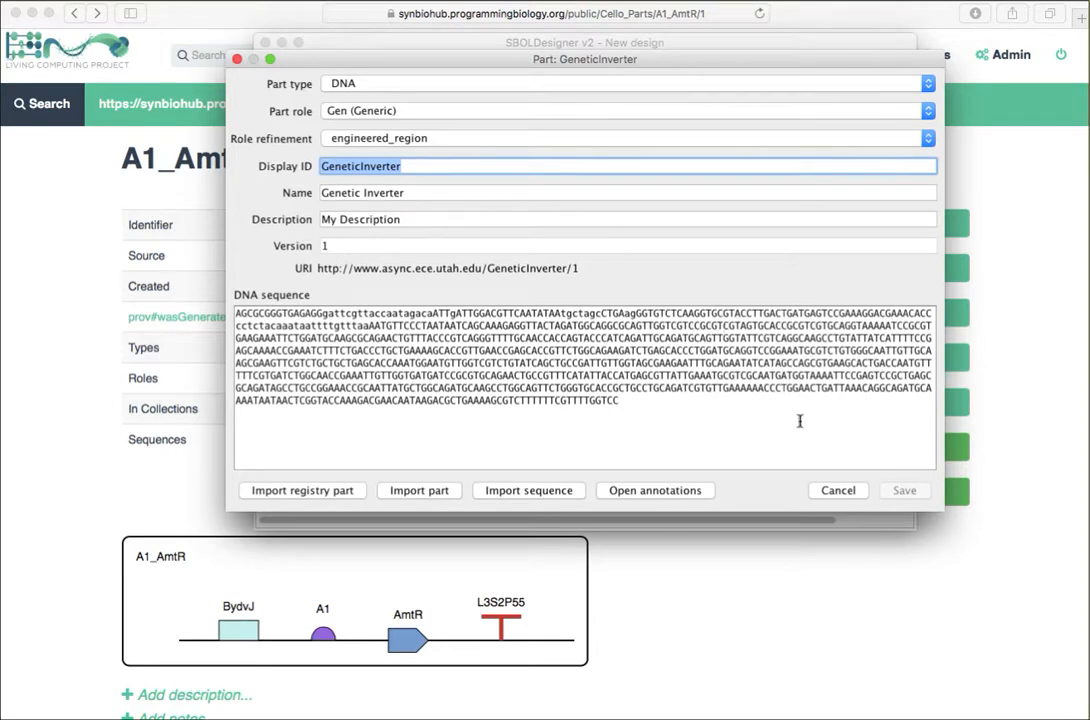
click(836, 490)
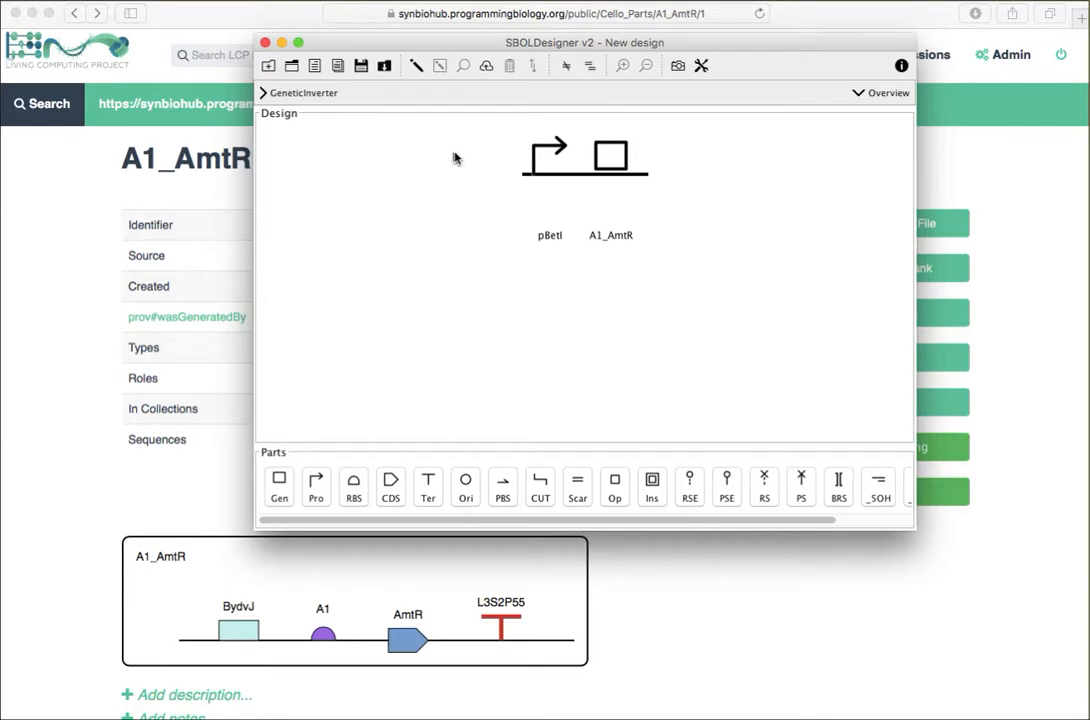
Start uploading the current design, choosing the Living Computing SynBioHub instance as the destination
click(486, 67)
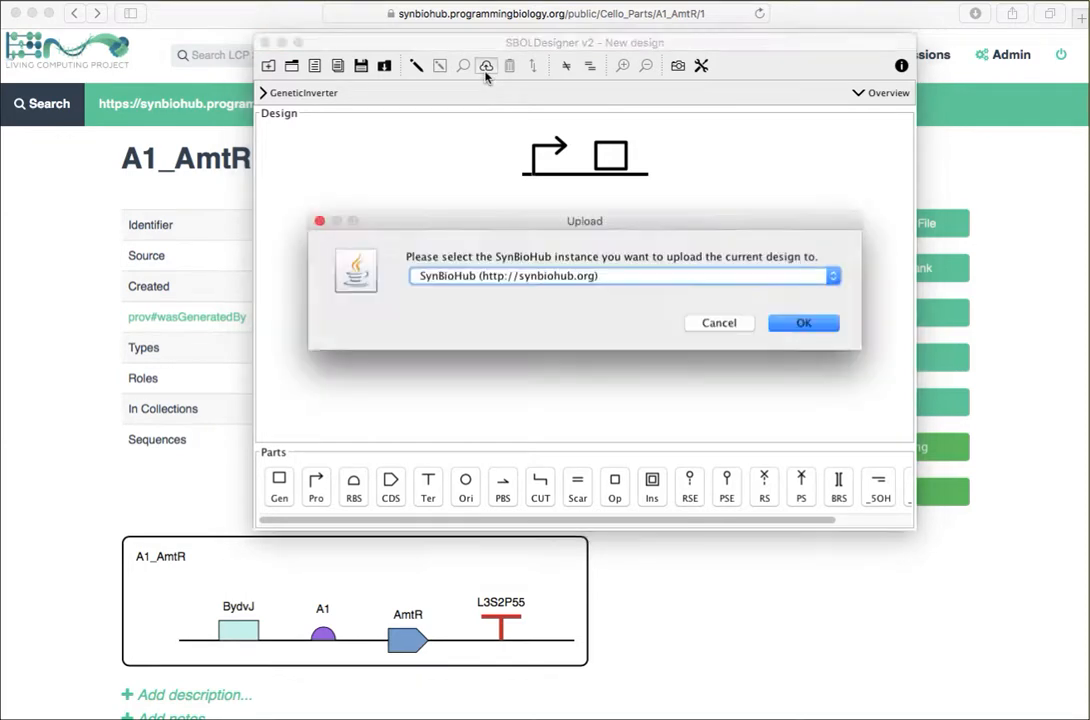
click(497, 276)
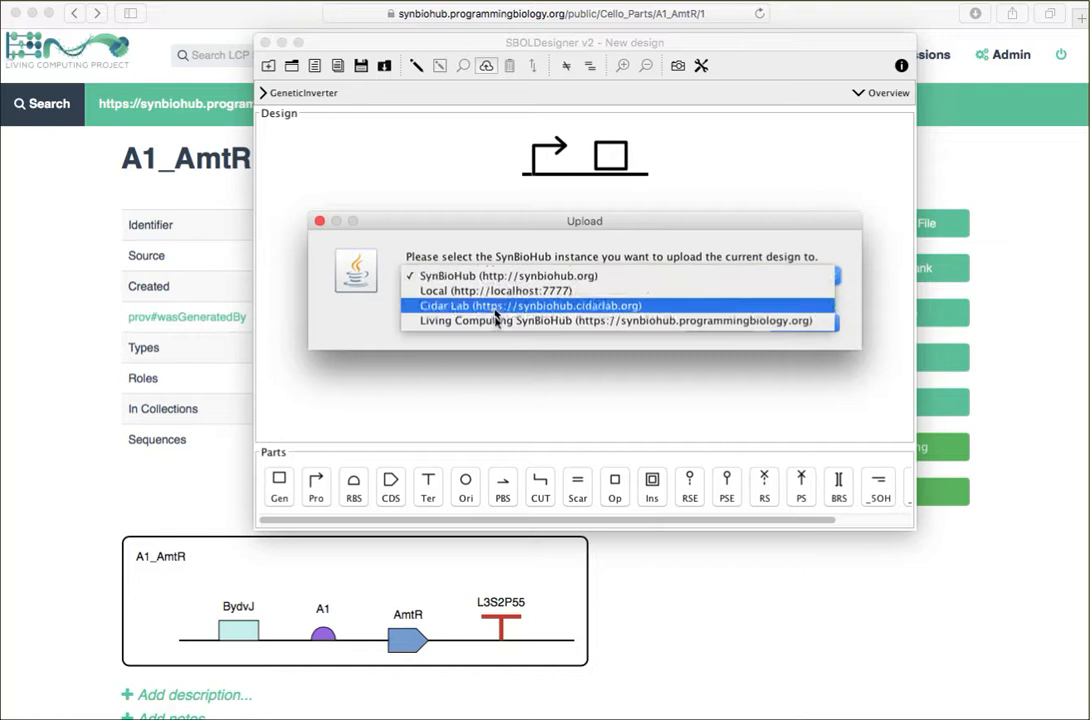
click(496, 321)
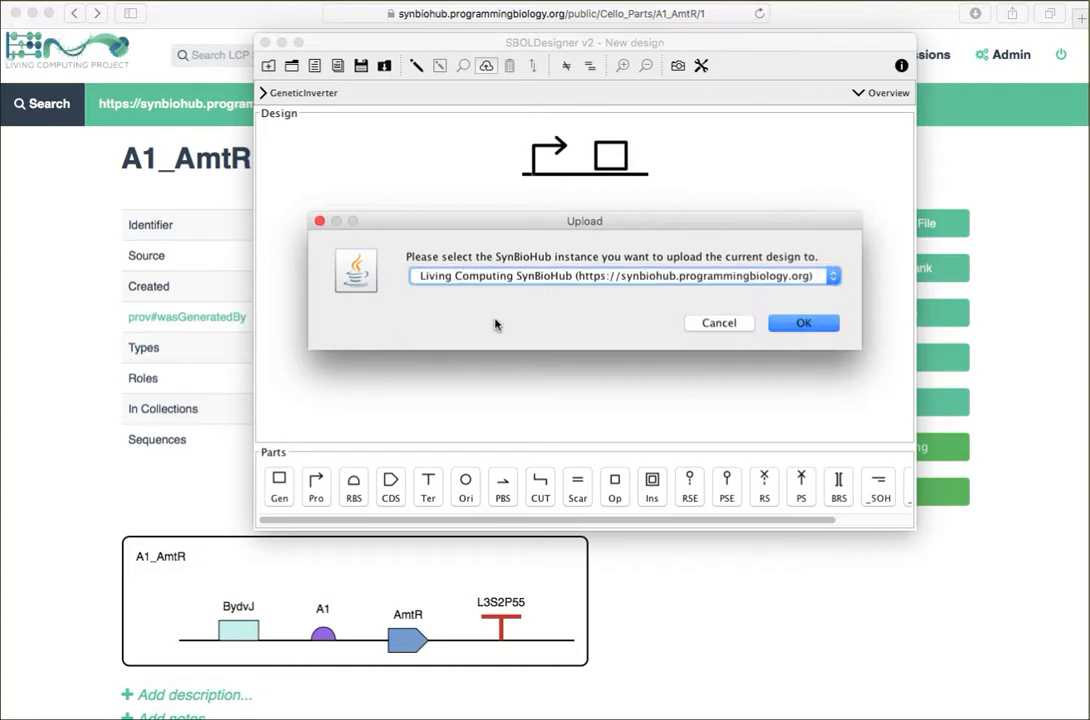
click(803, 323)
Enter the account password in the submission form and upload the GeneticInverter design
click(460, 124)
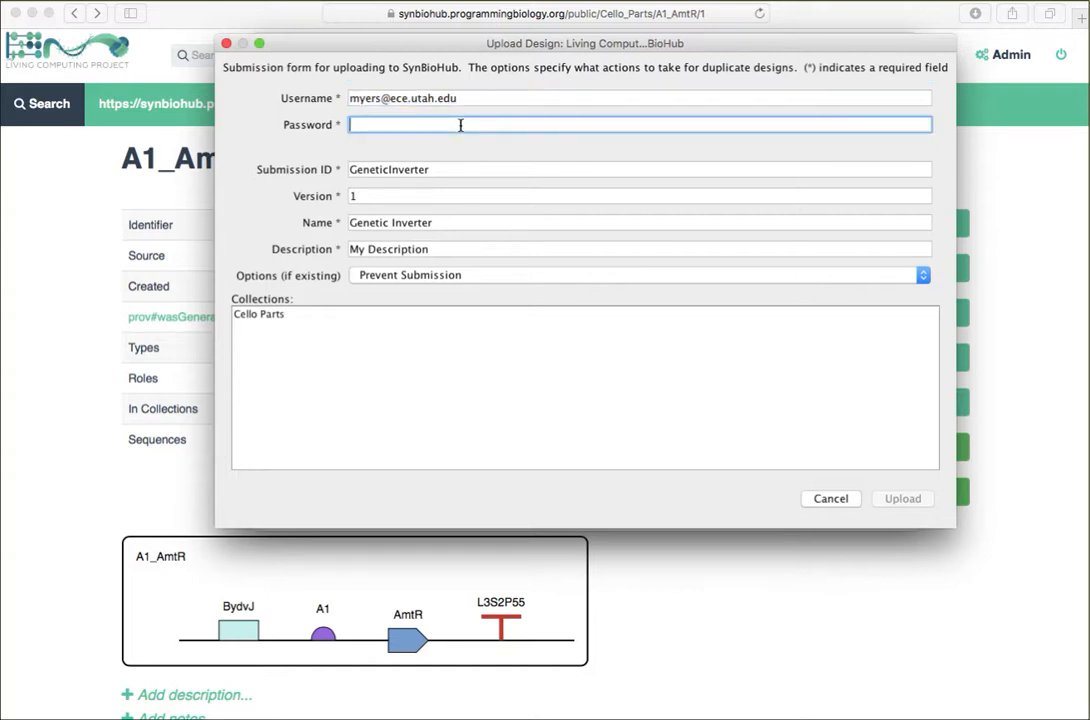
text(****)
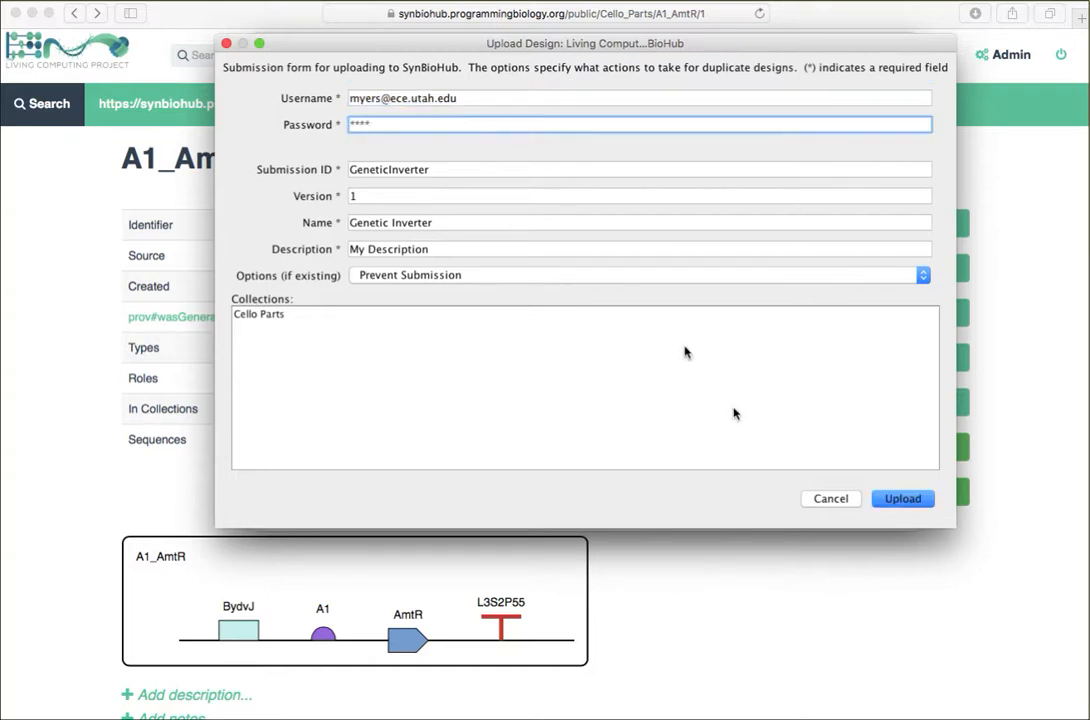
click(903, 498)
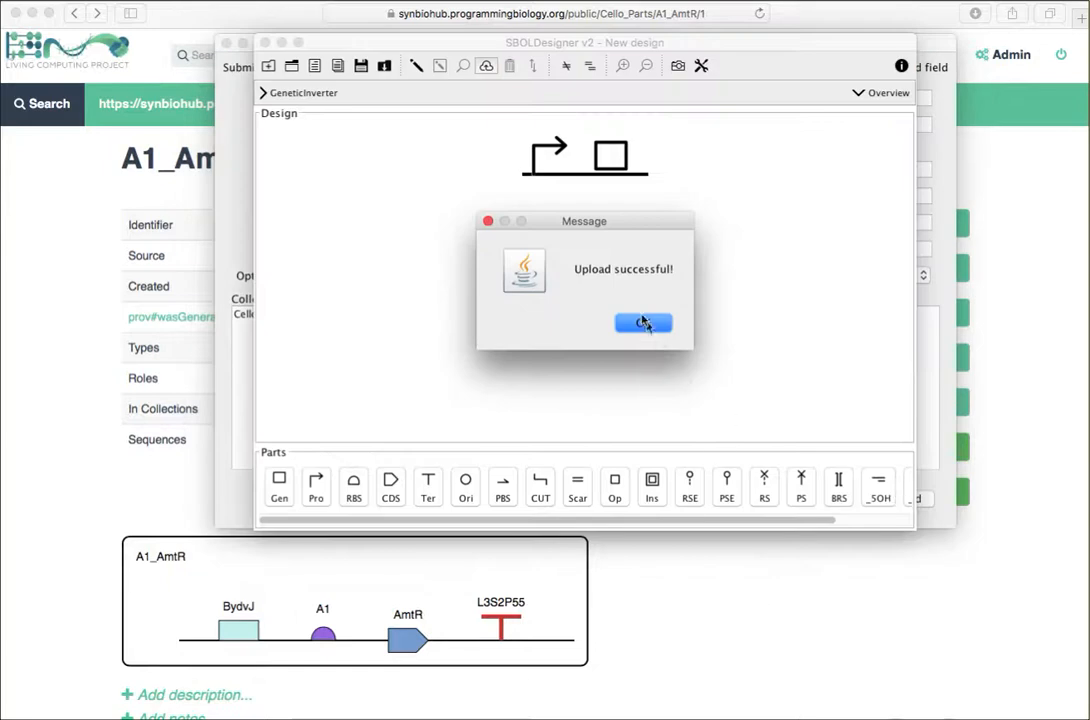
click(643, 324)
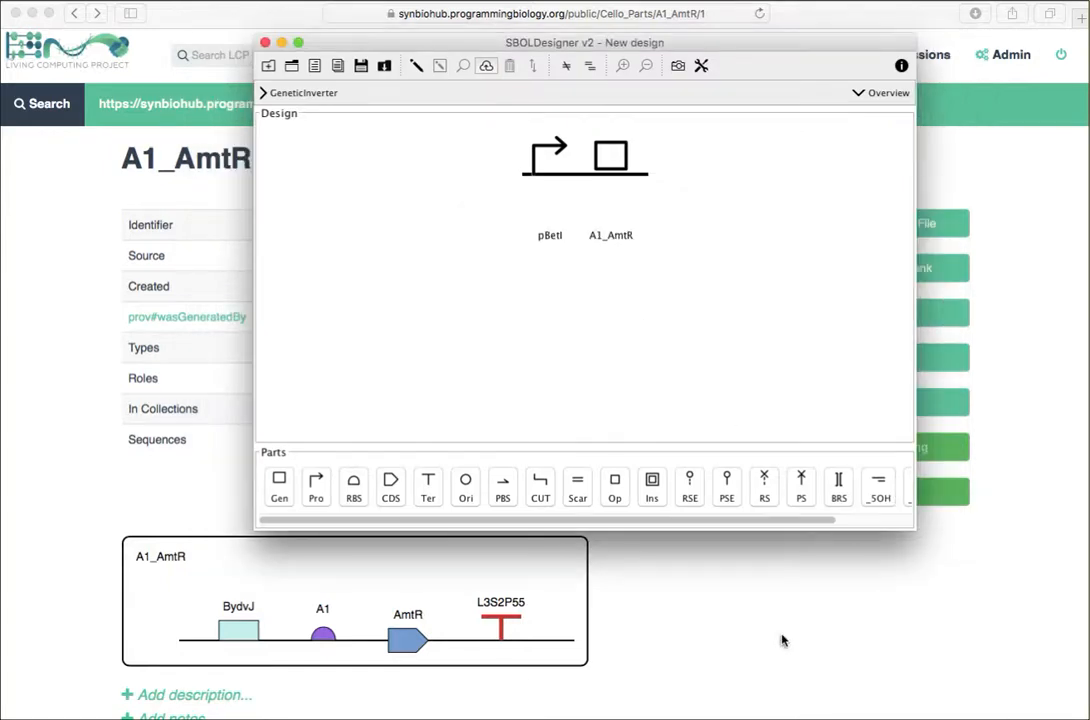
Switch to SynBioHub in the browser, open the GeneticInverter component from the private GeneticInverter_collection submission, and examine its details and diagram
click(782, 640)
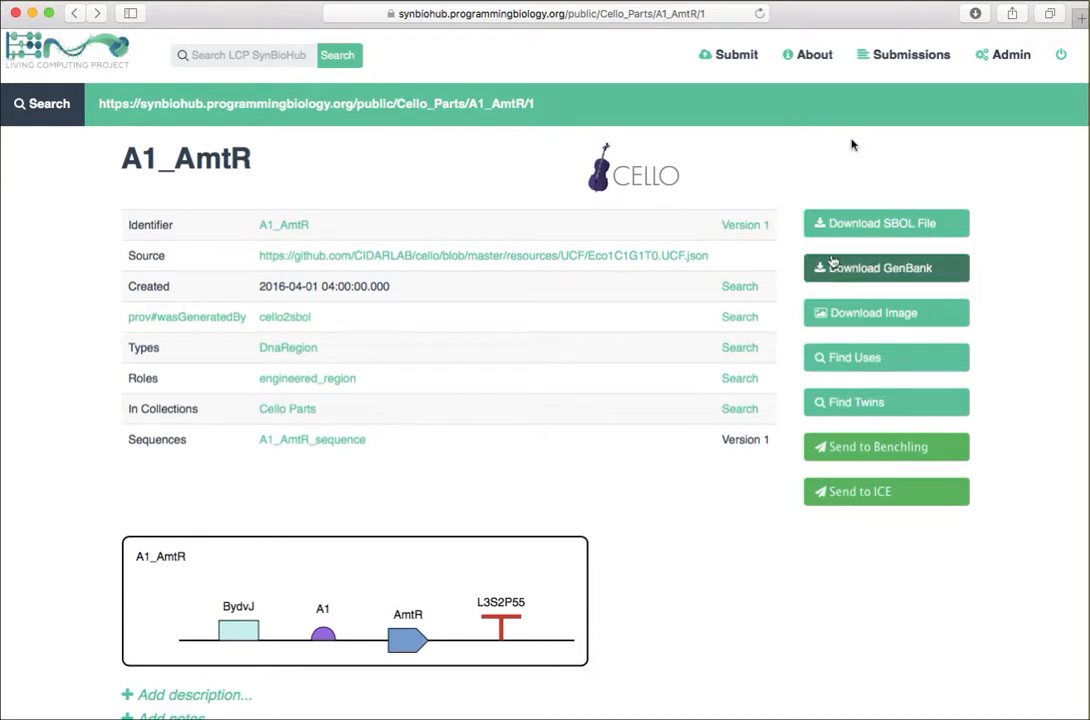
click(906, 61)
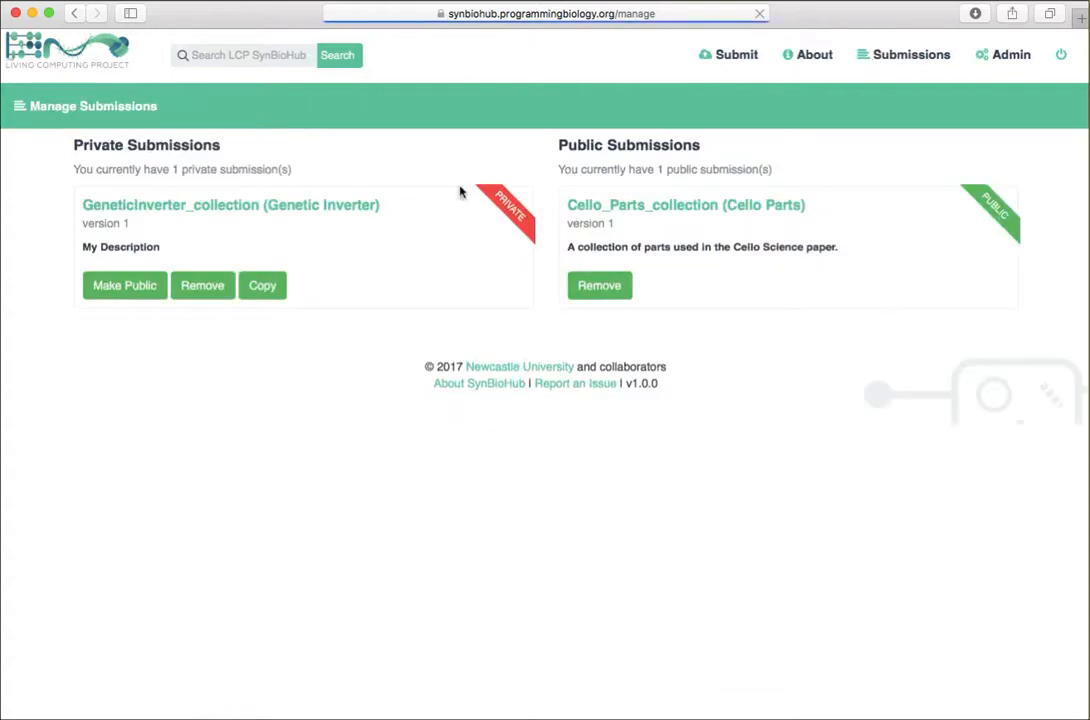
click(240, 206)
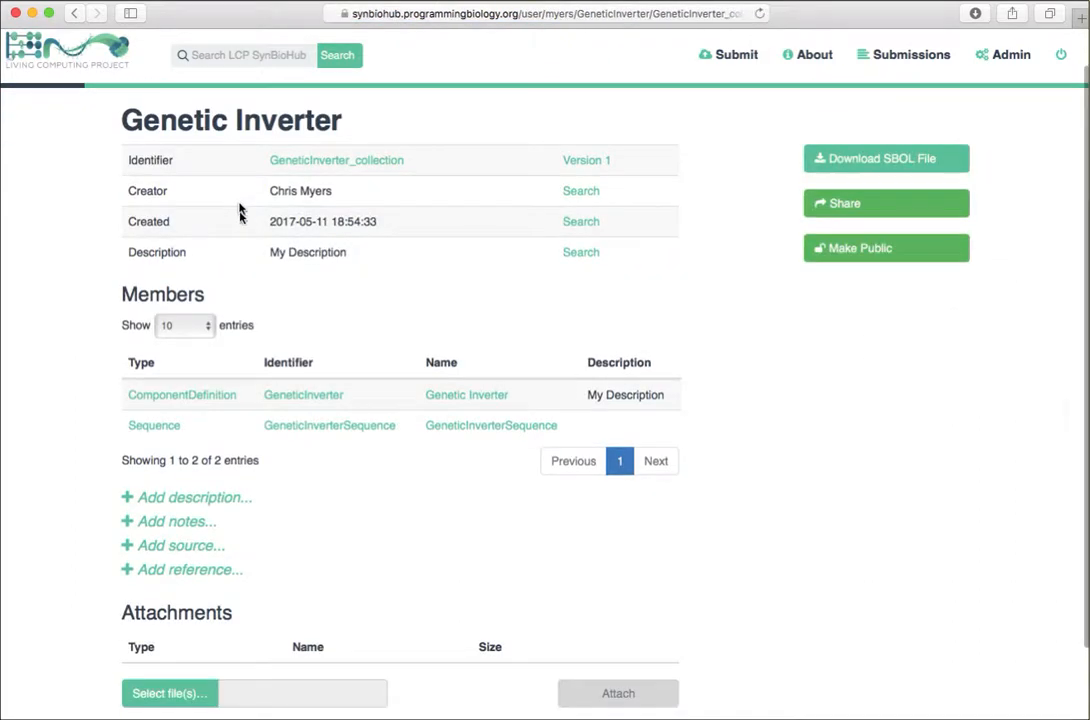
click(291, 399)
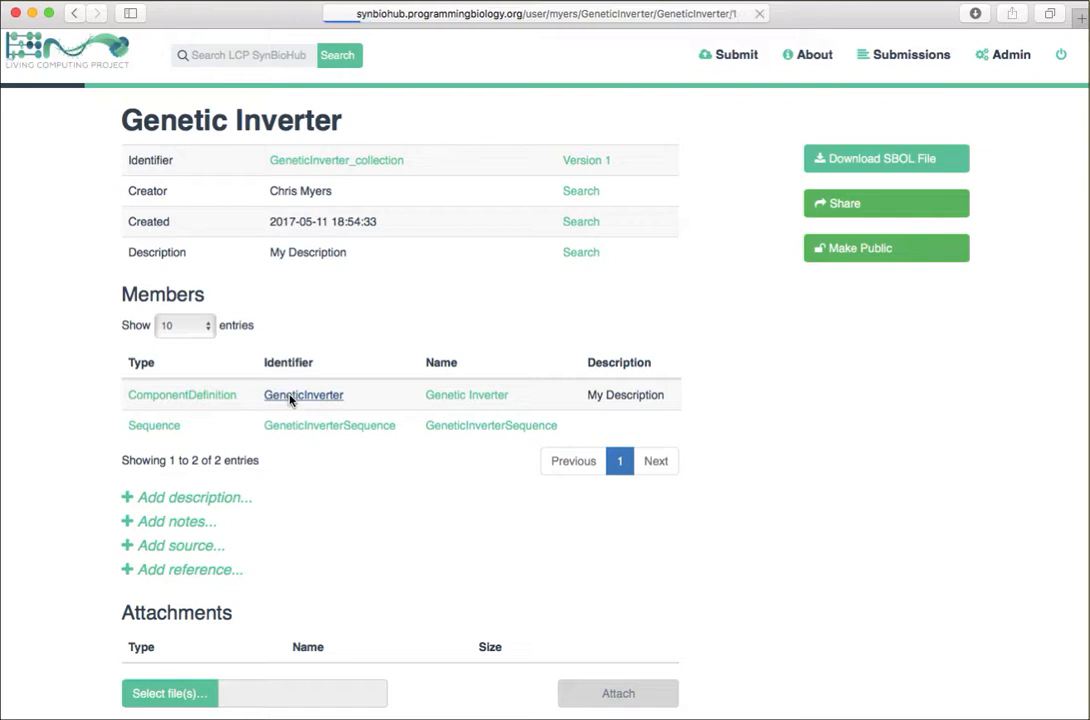
scroll(290, 400, down, 5)
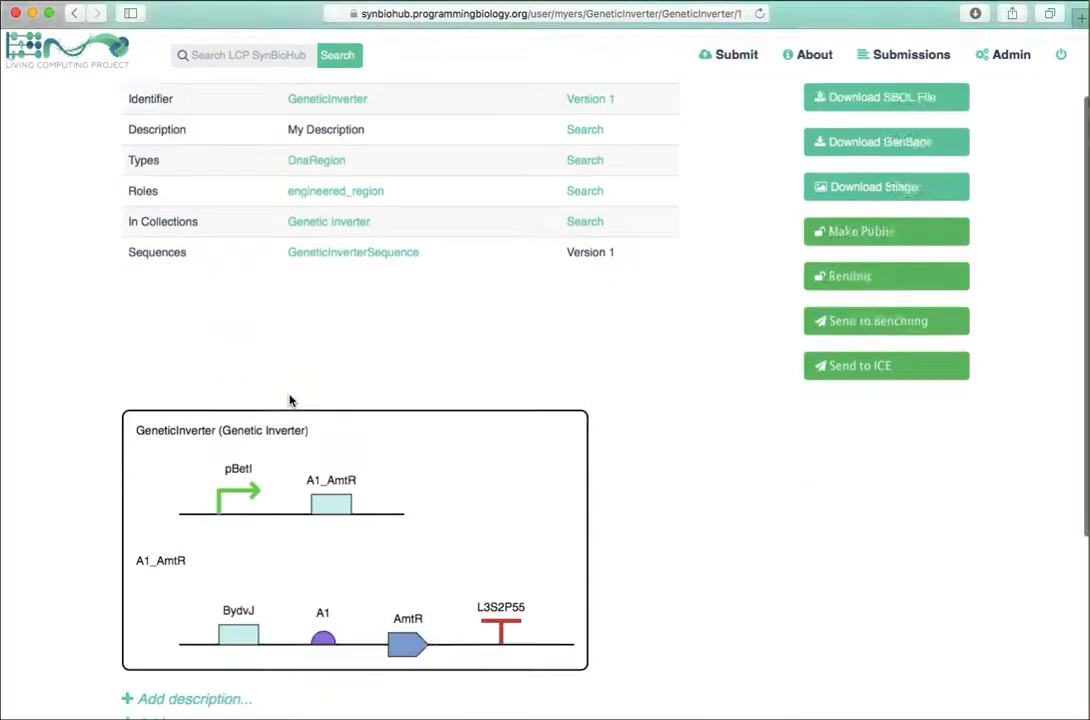
mouse_move(223, 425)
mouse_move(328, 421)
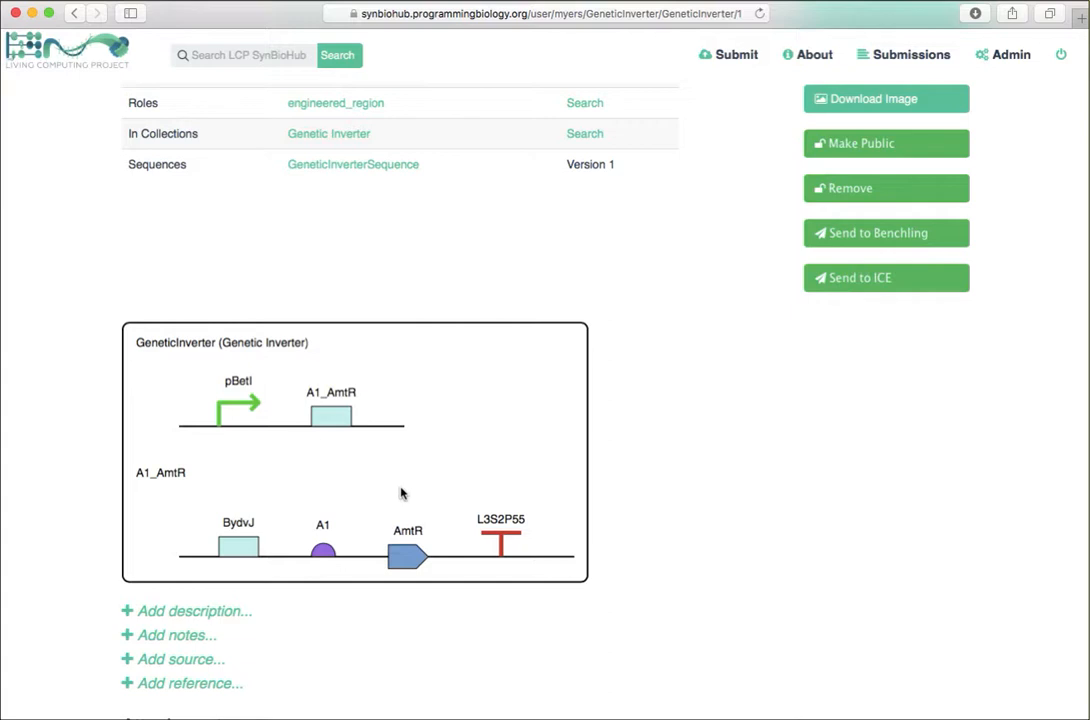
scroll(400, 492, up, 5)
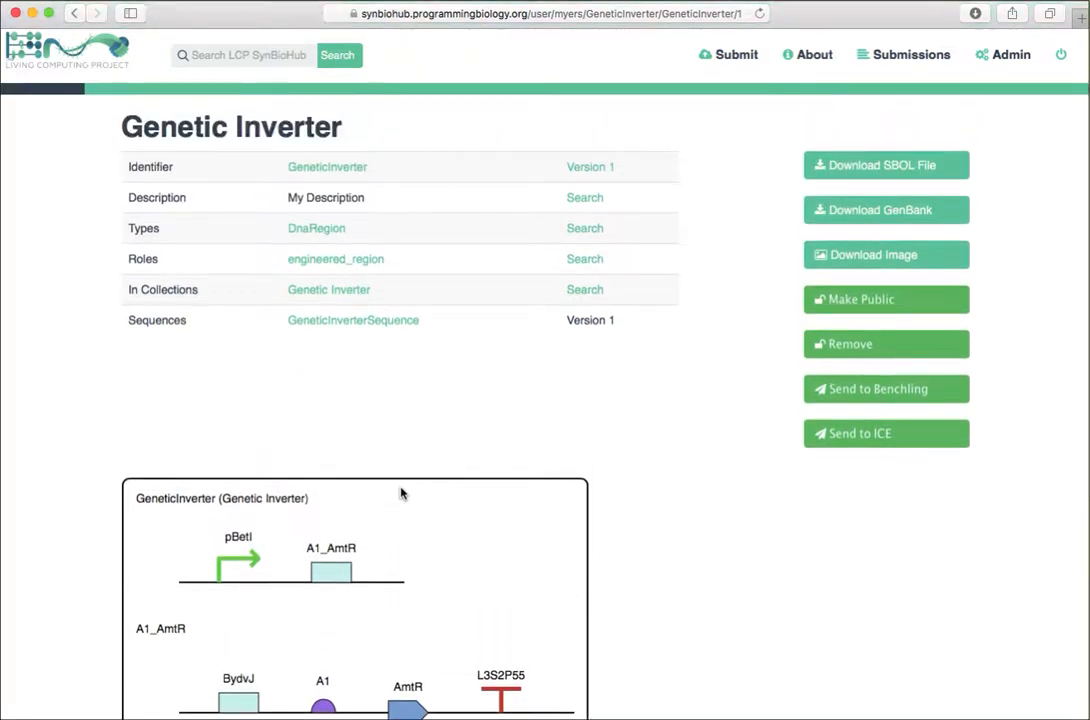
scroll(400, 492, up, 1)
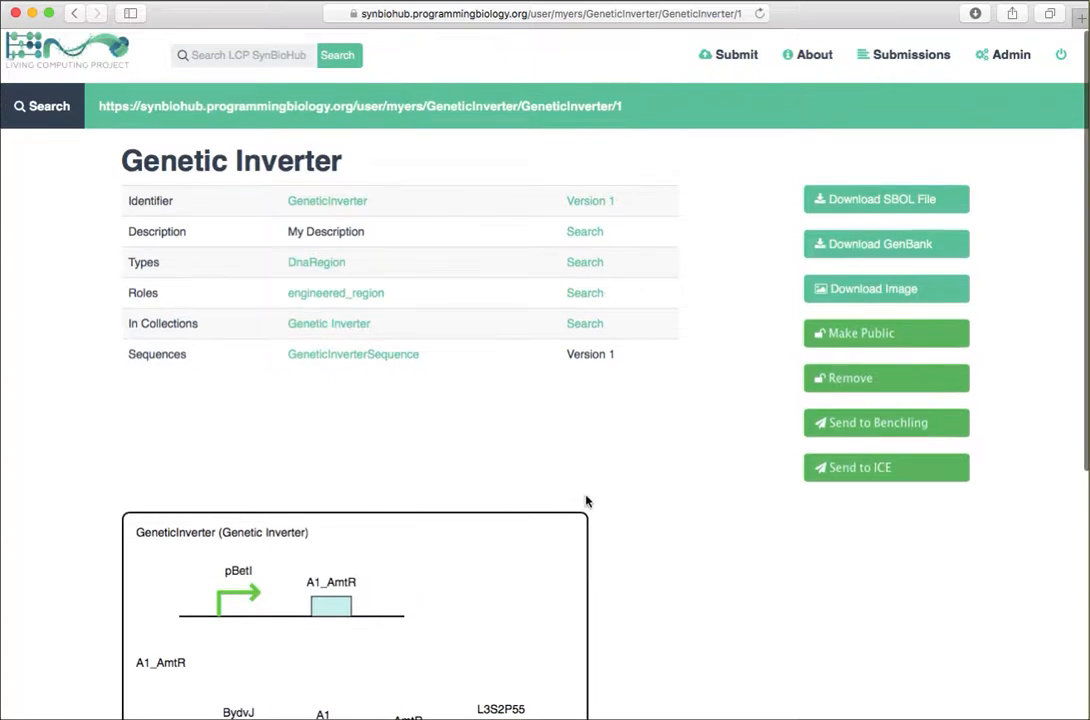
Send the Genetic Inverter design to the SynBioHub Transfers folder in Cidar Lab Benchling and open its transferred record
click(876, 431)
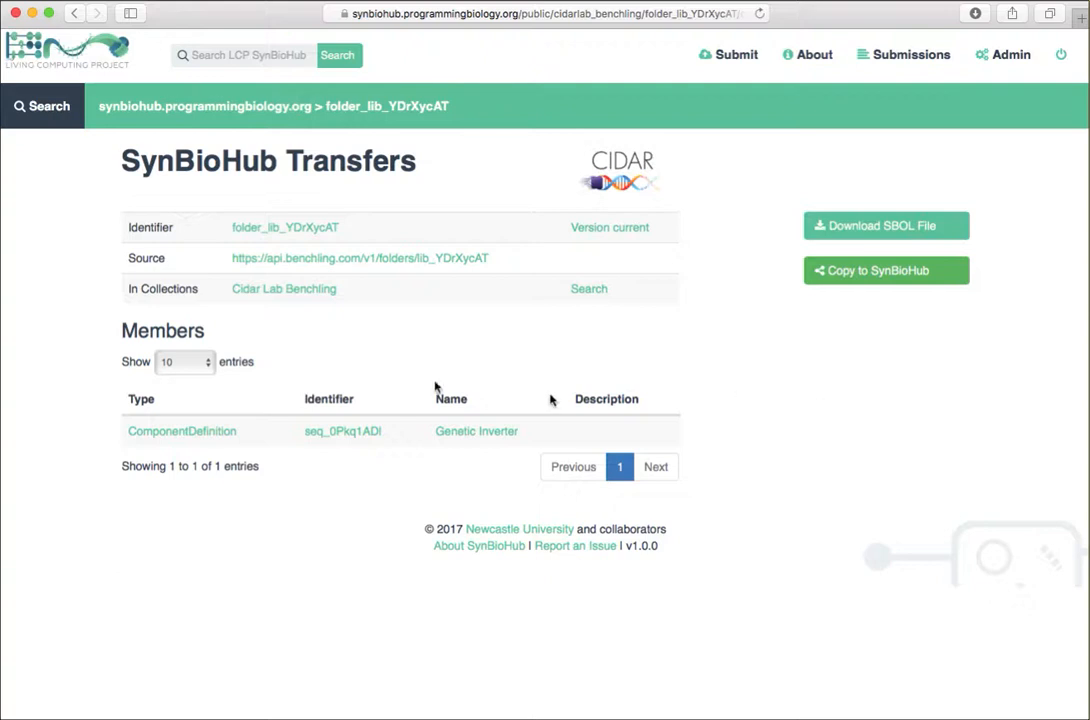
click(340, 437)
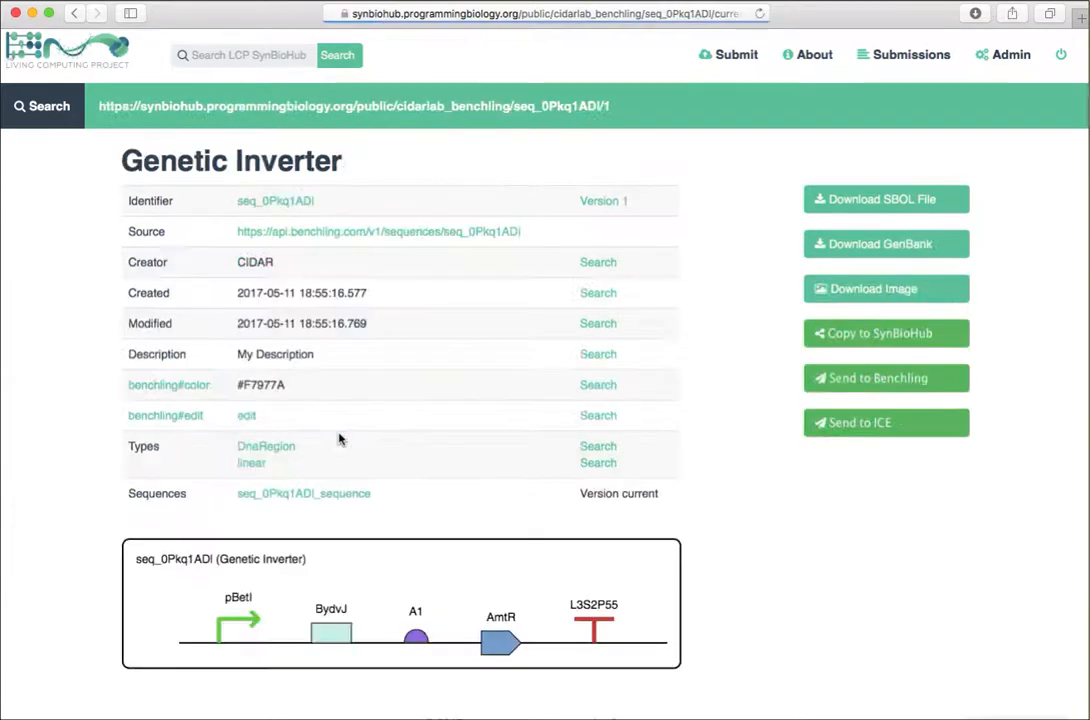
scroll(180, 615, down, 2)
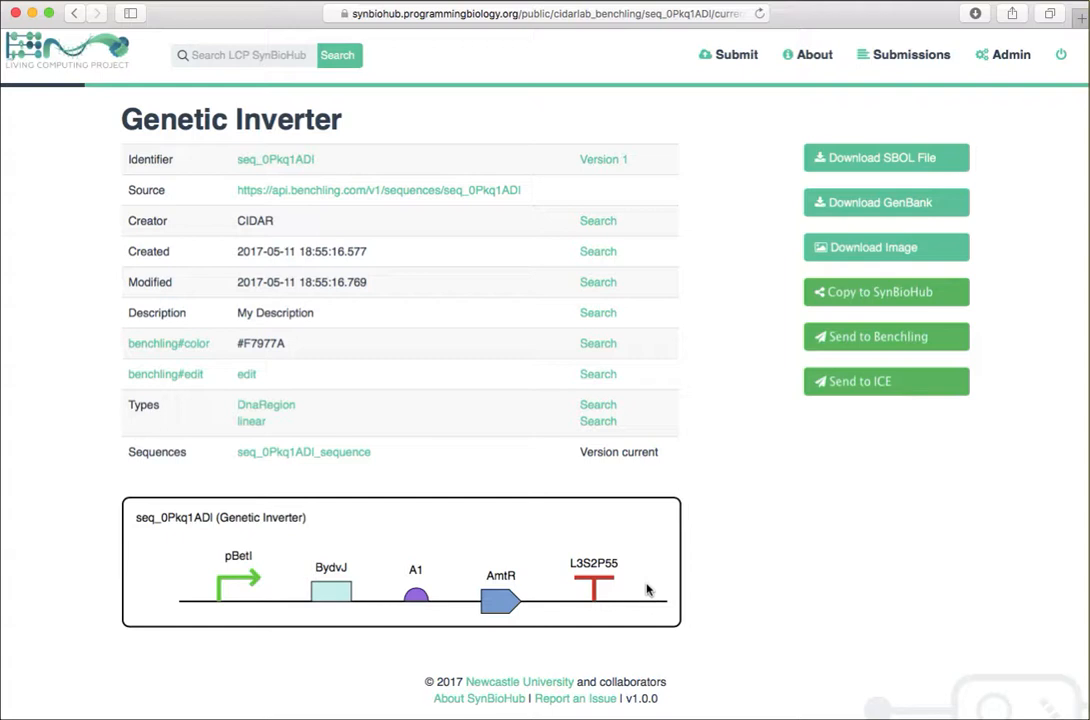
Open the transferred Genetic Inverter in Benchling, examine its annotated sequence map, and return to its SynBioHub record
click(246, 376)
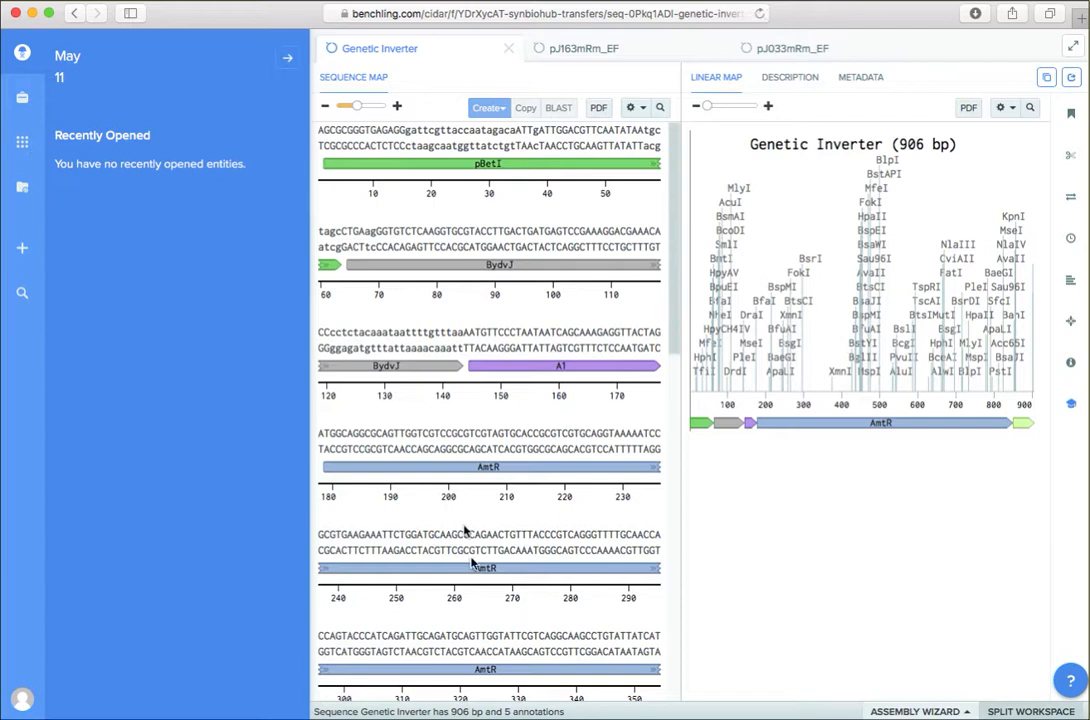
scroll(472, 563, down, 2)
scroll(472, 563, down, 15)
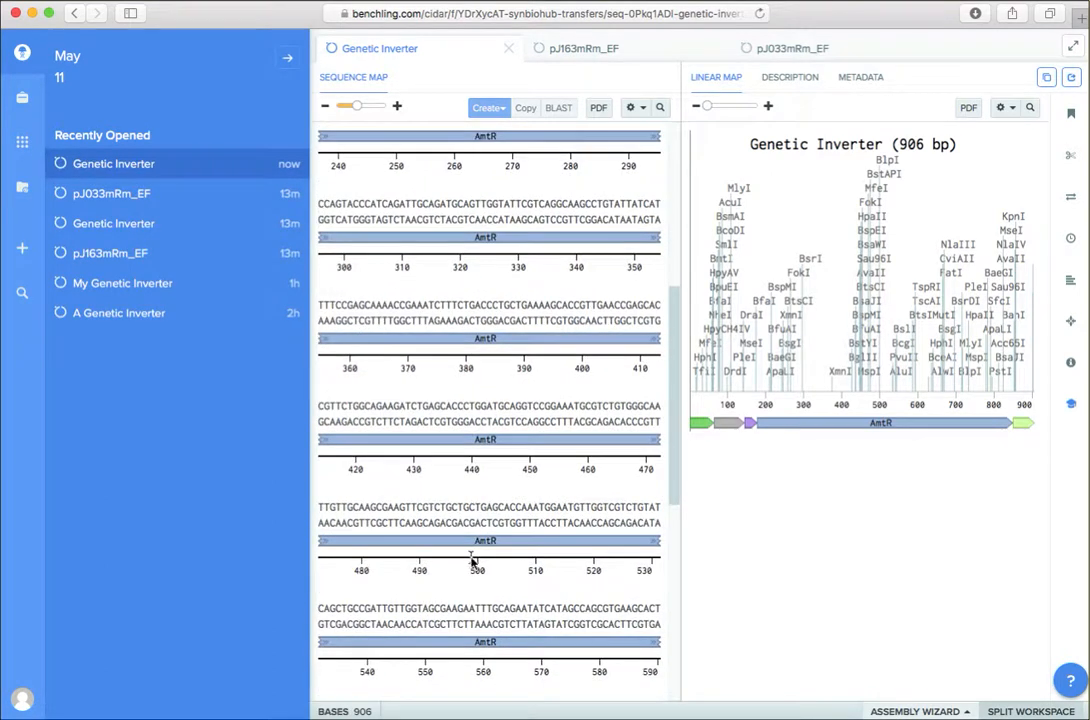
scroll(471, 559, down, 2)
scroll(471, 559, up, 15)
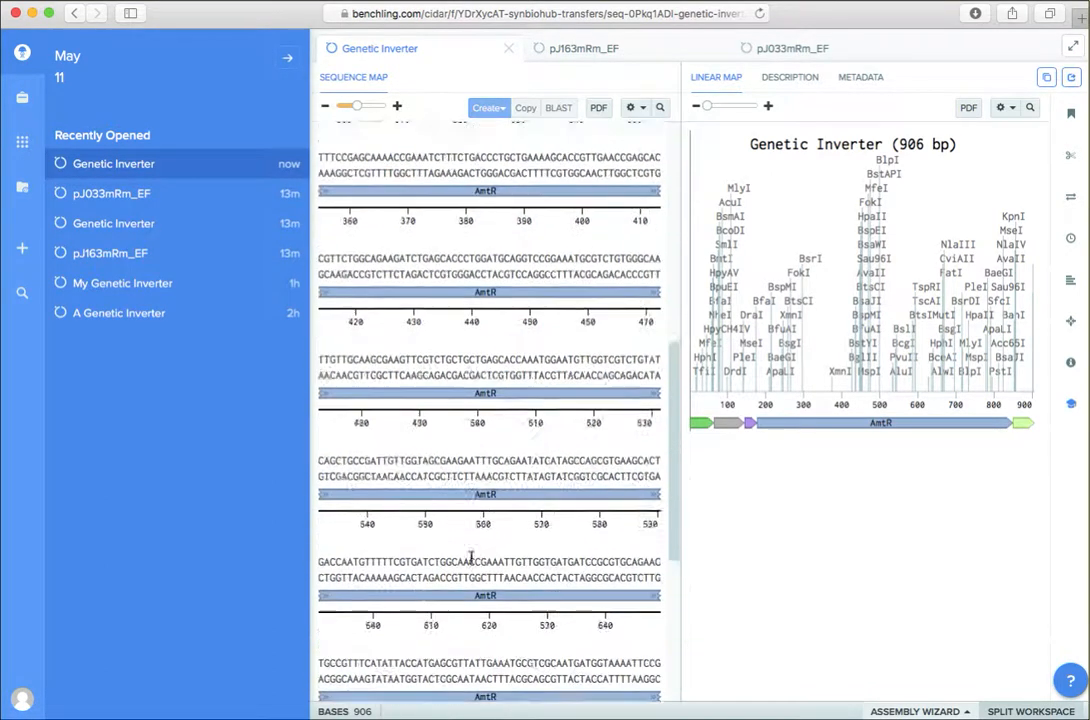
scroll(471, 559, up, 3)
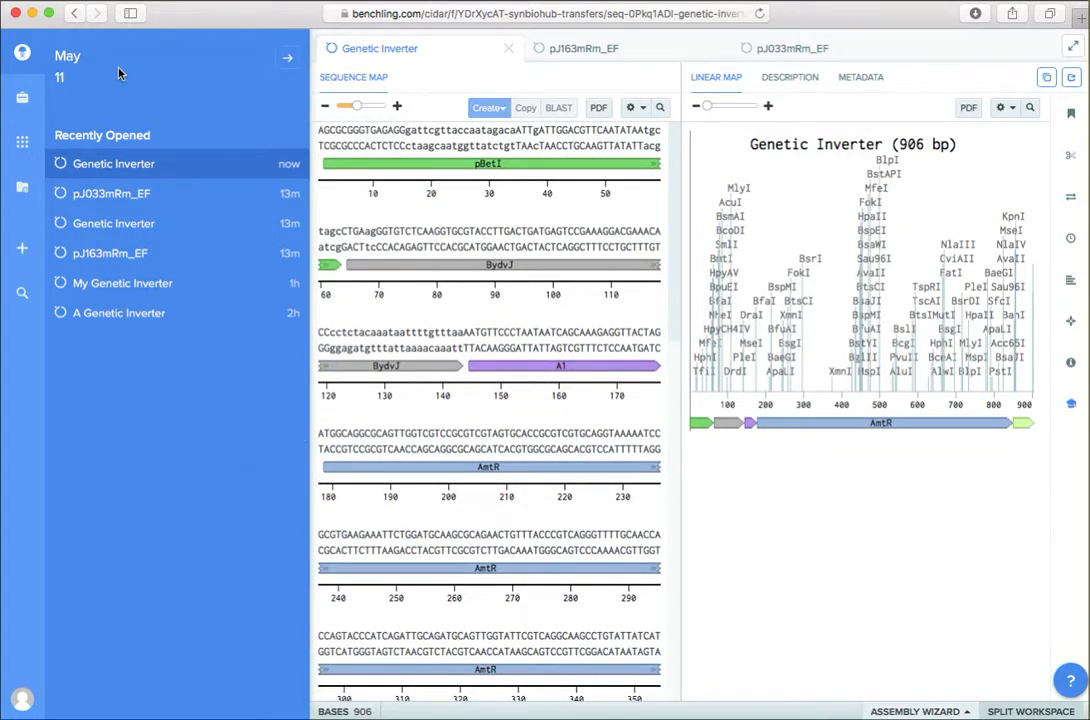
click(74, 17)
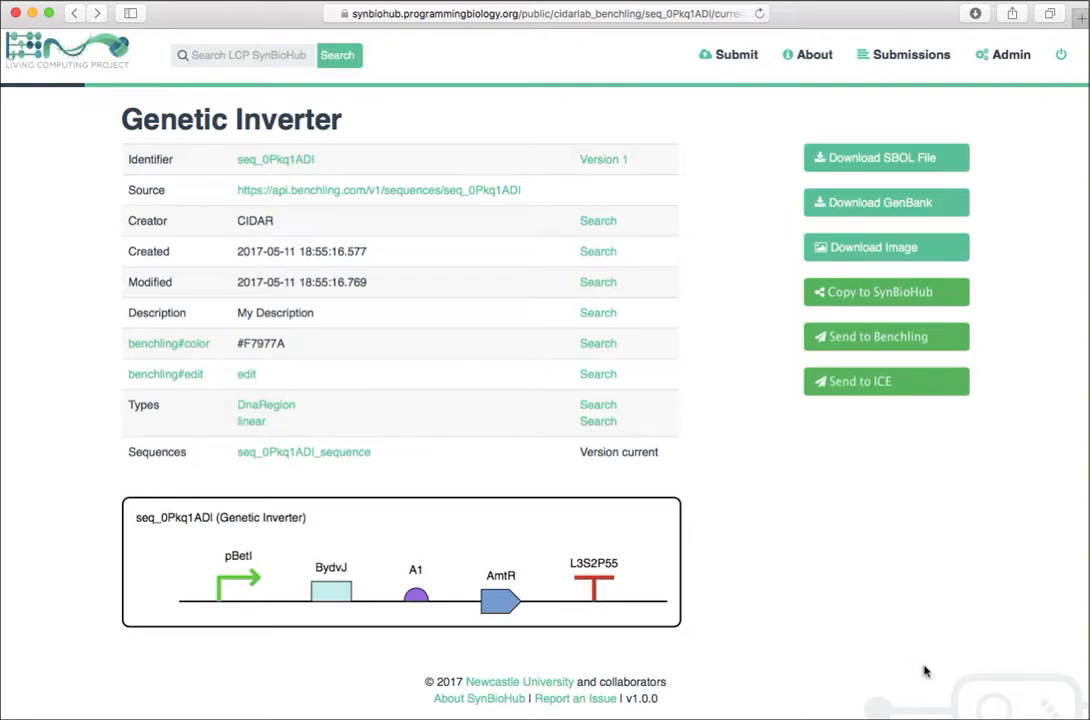
Send the Genetic Inverter to the Living Computing ICE registry and open its record among all available entries
click(866, 386)
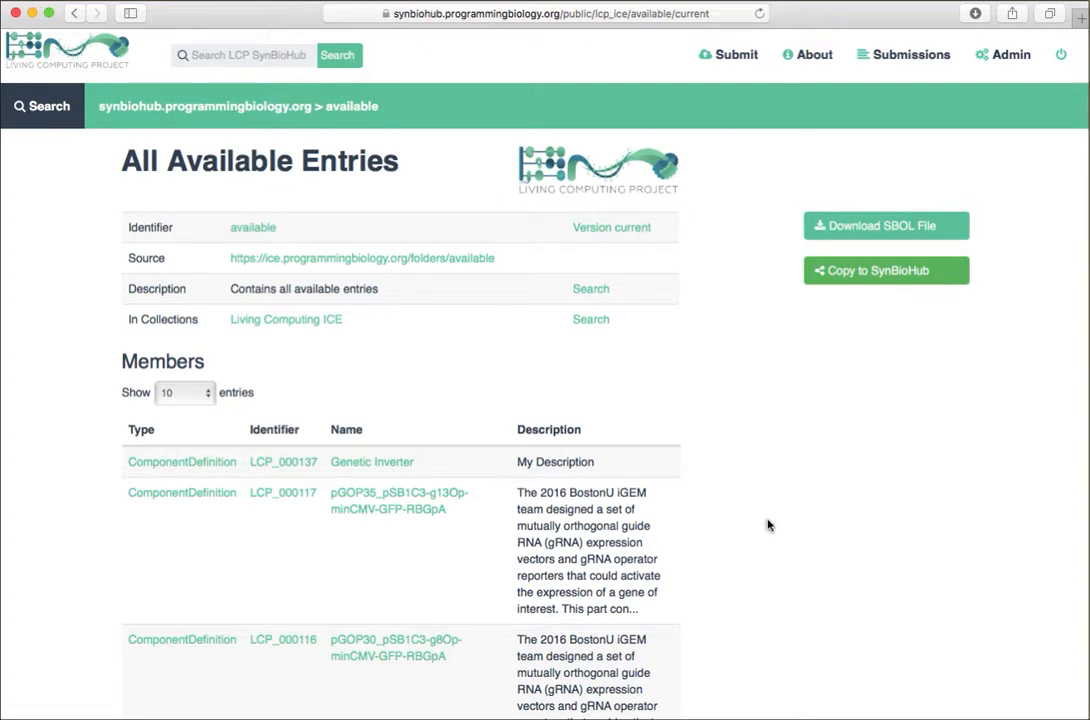
click(370, 465)
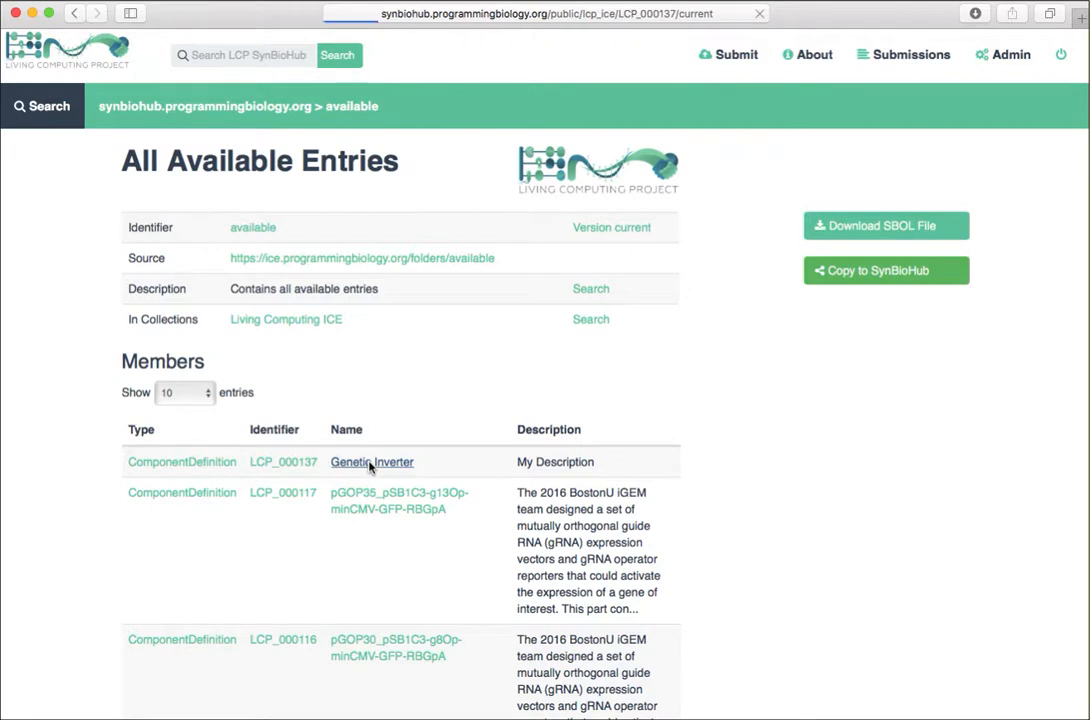
scroll(369, 467, down, 5)
scroll(369, 467, down, 3)
scroll(369, 467, up, 10)
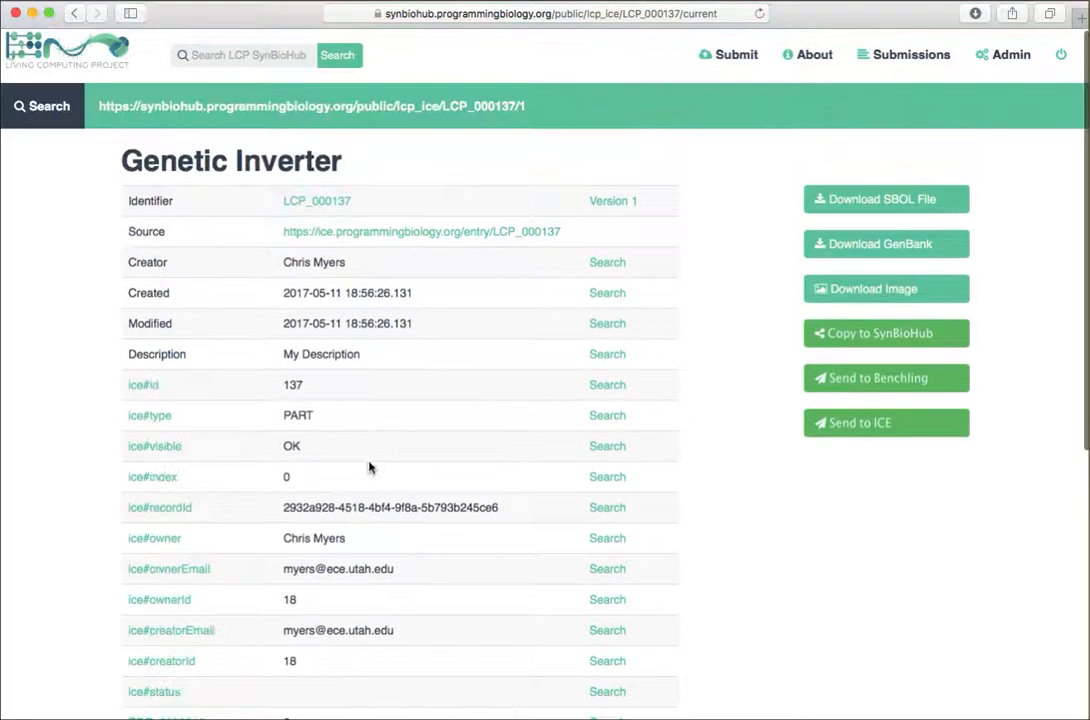
Open the Genetic Inverter's source entry in ICE and examine its sequence in both the linear and circular views
click(383, 238)
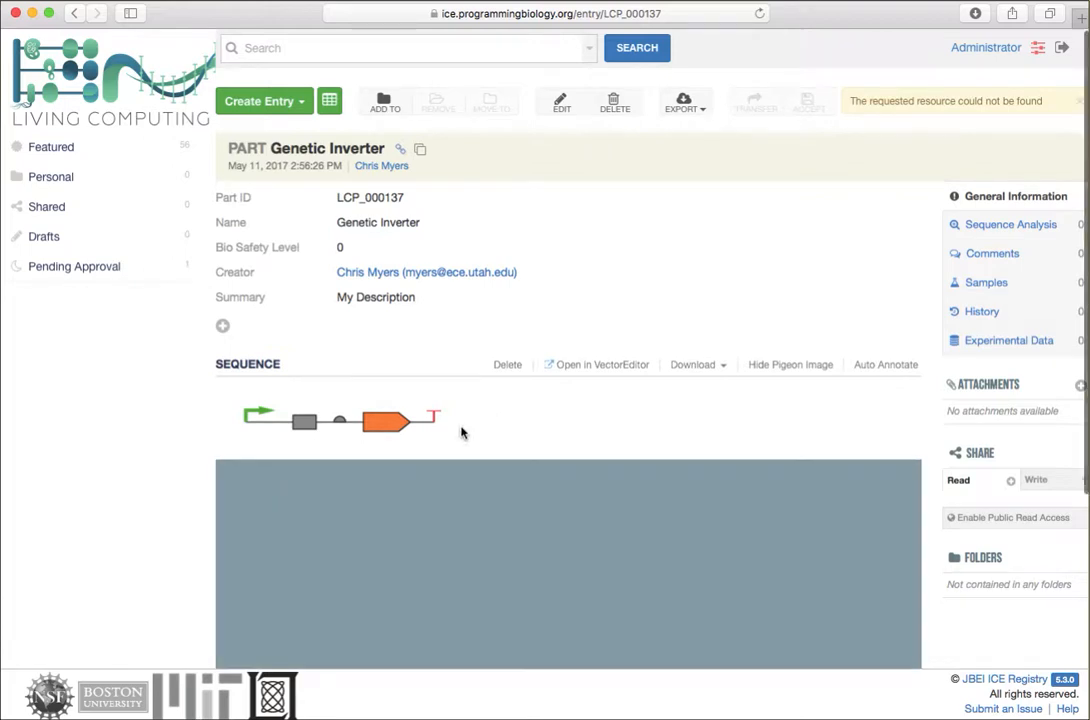
scroll(462, 433, down, 3)
scroll(462, 433, down, 3)
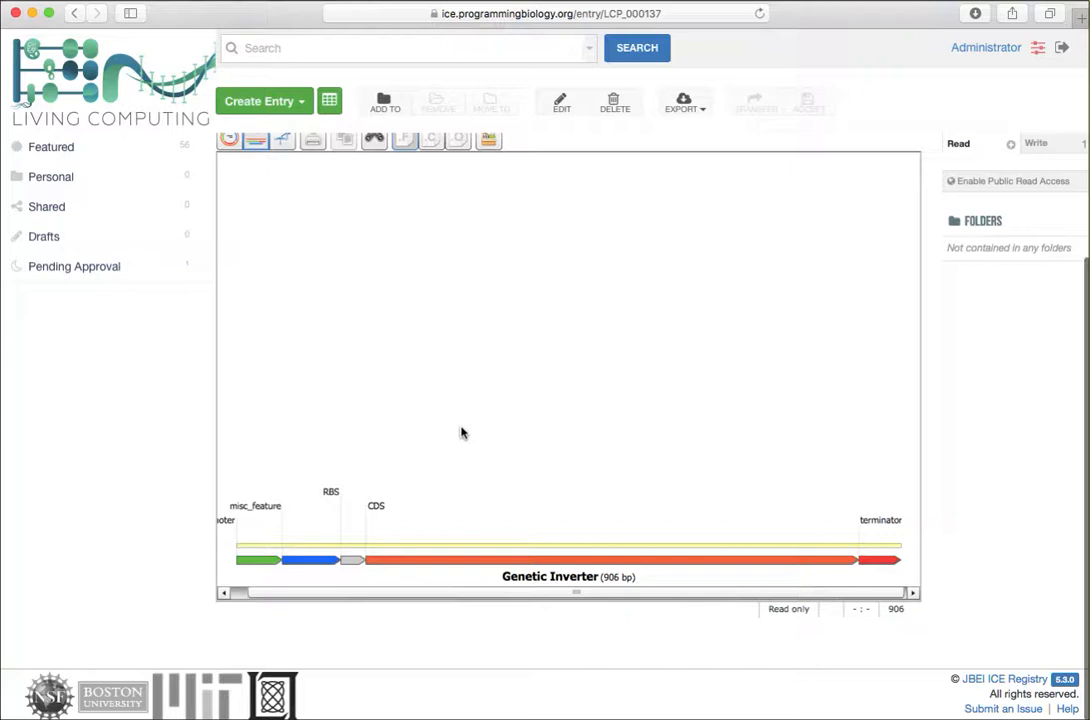
scroll(462, 433, up, 4)
scroll(462, 433, up, 2)
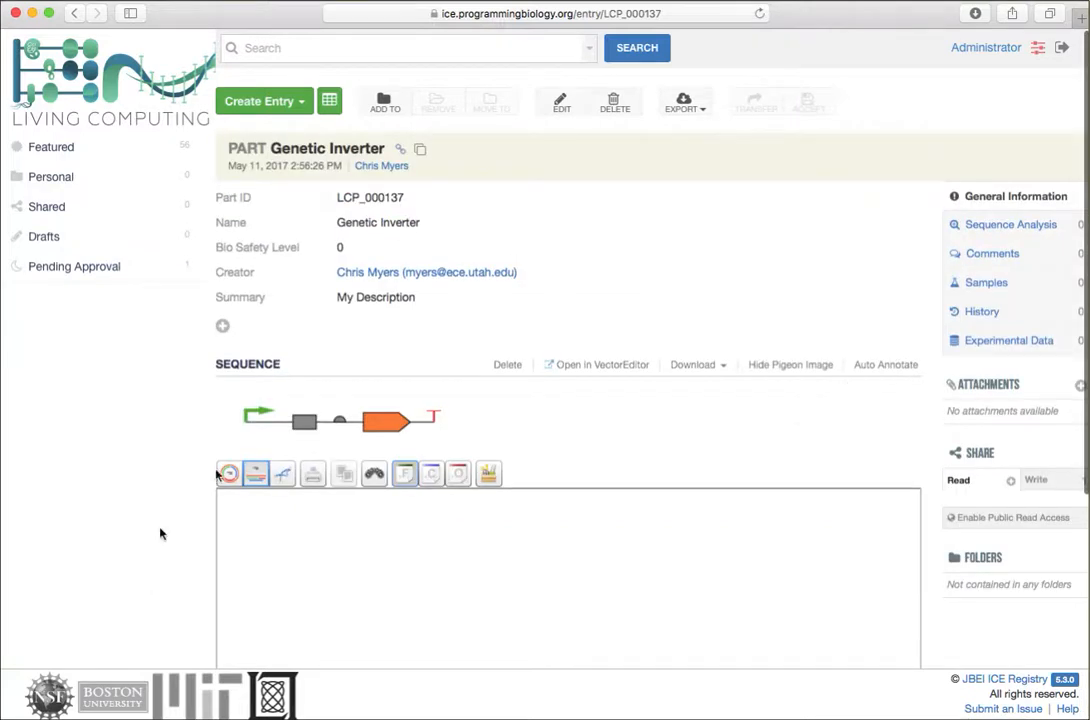
click(229, 473)
scroll(517, 444, down, 5)
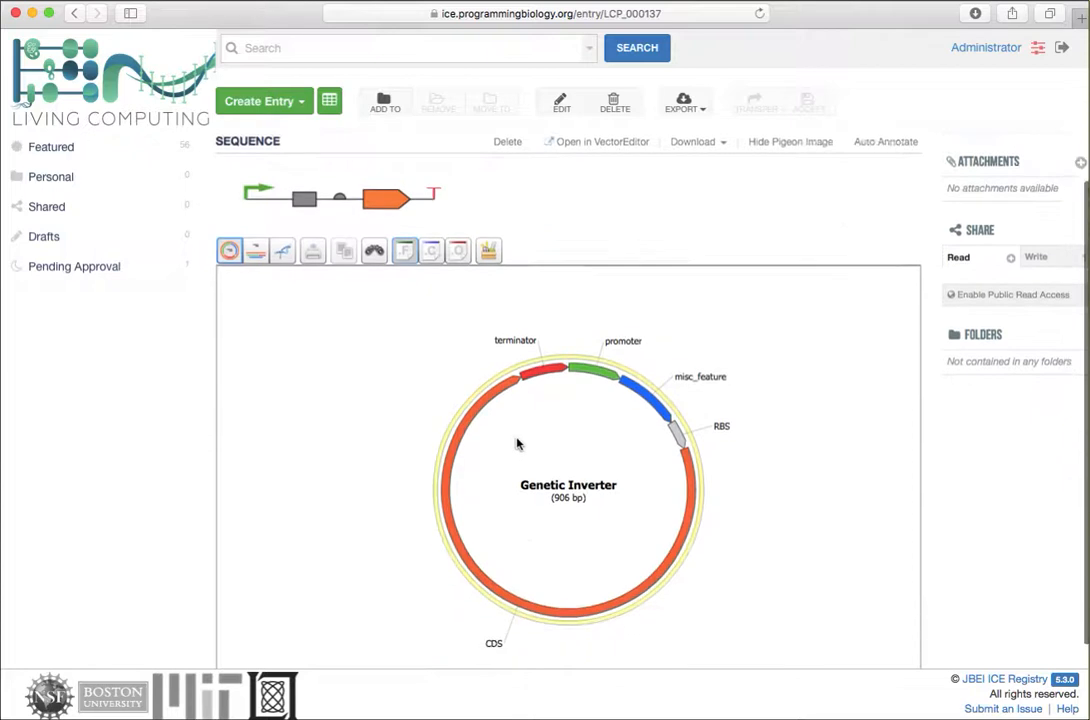
scroll(517, 444, up, 5)
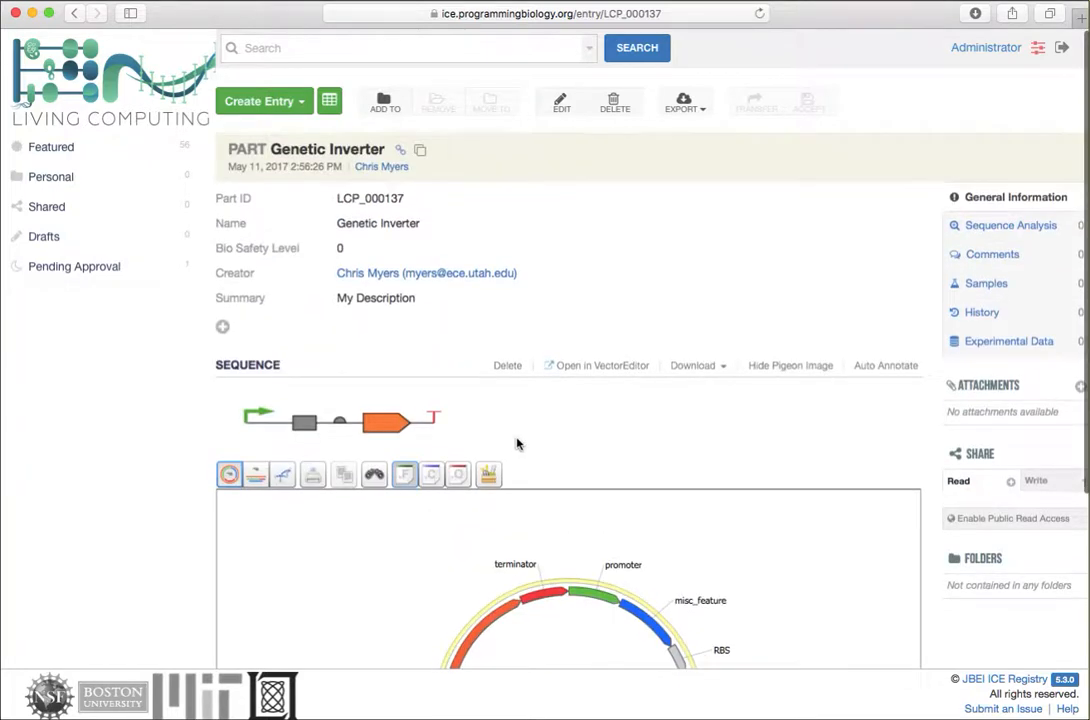
Try to add a plate sample in well A01, labelled Sample, to the Genetic Inverter part
click(978, 285)
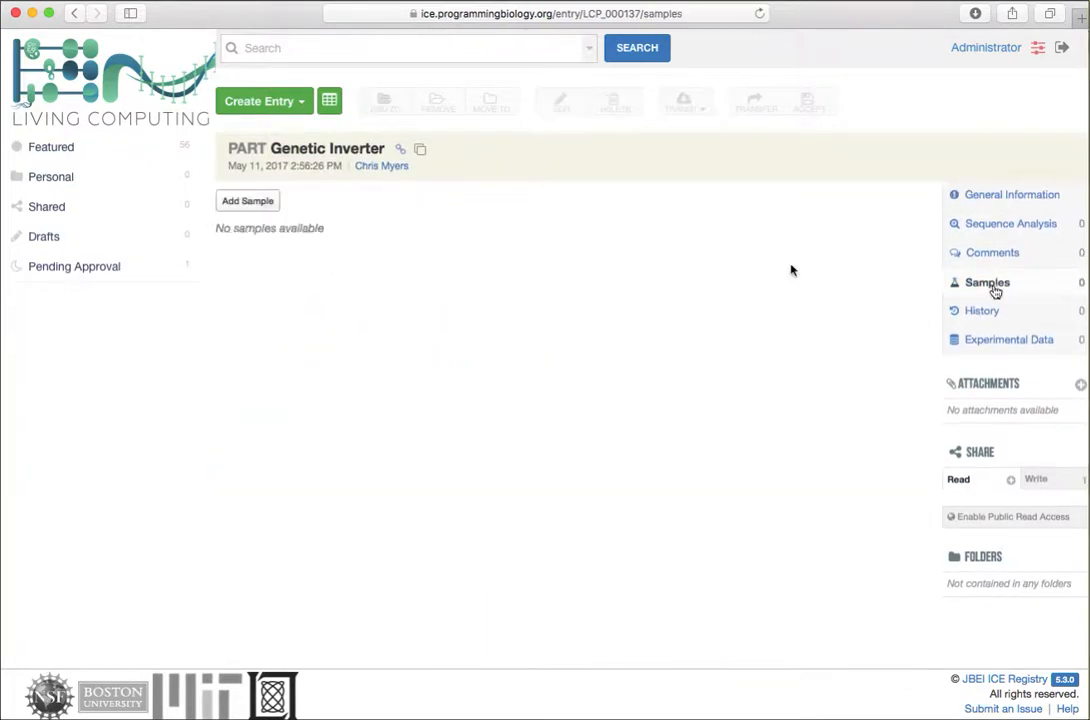
click(251, 202)
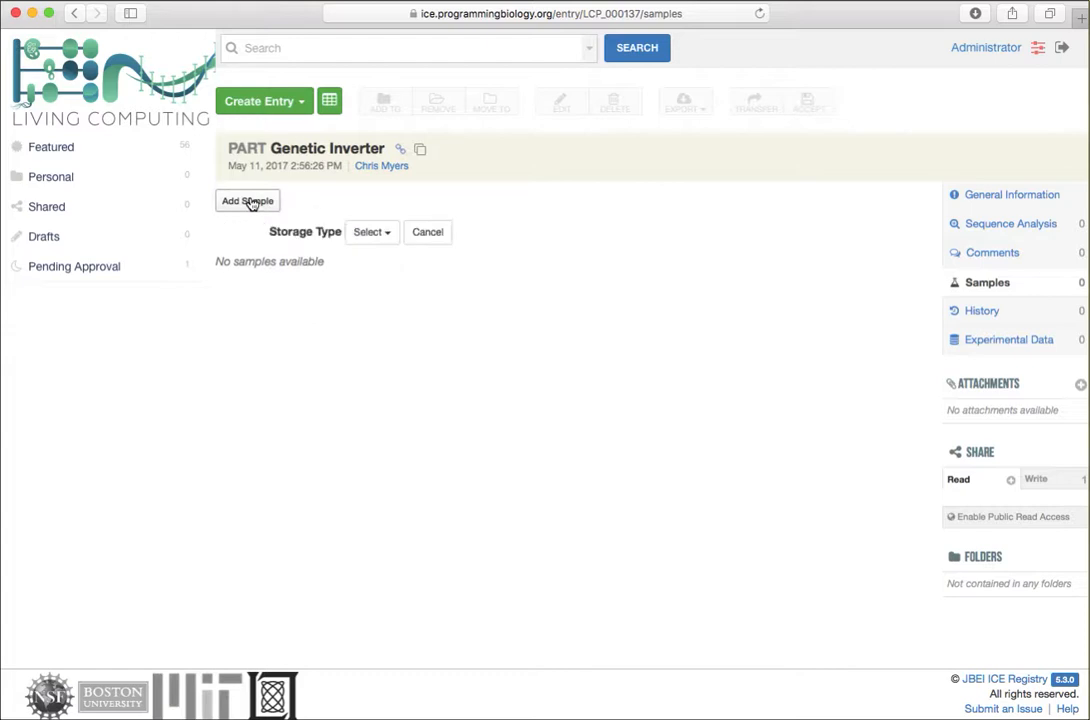
click(368, 232)
click(366, 262)
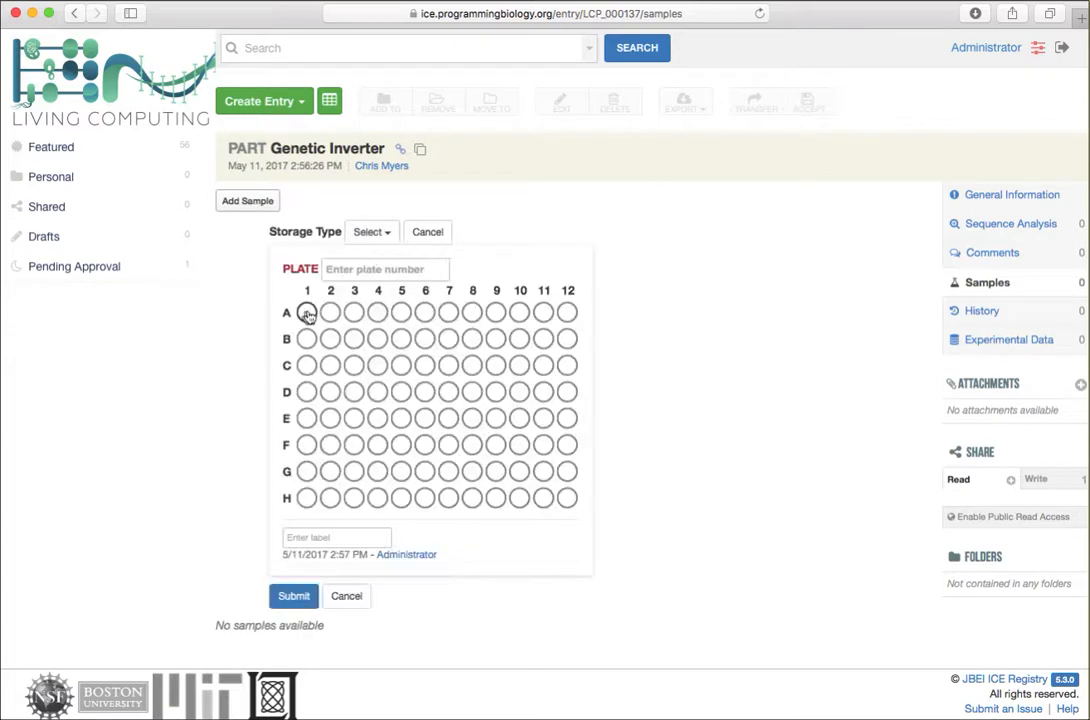
click(307, 314)
click(258, 417)
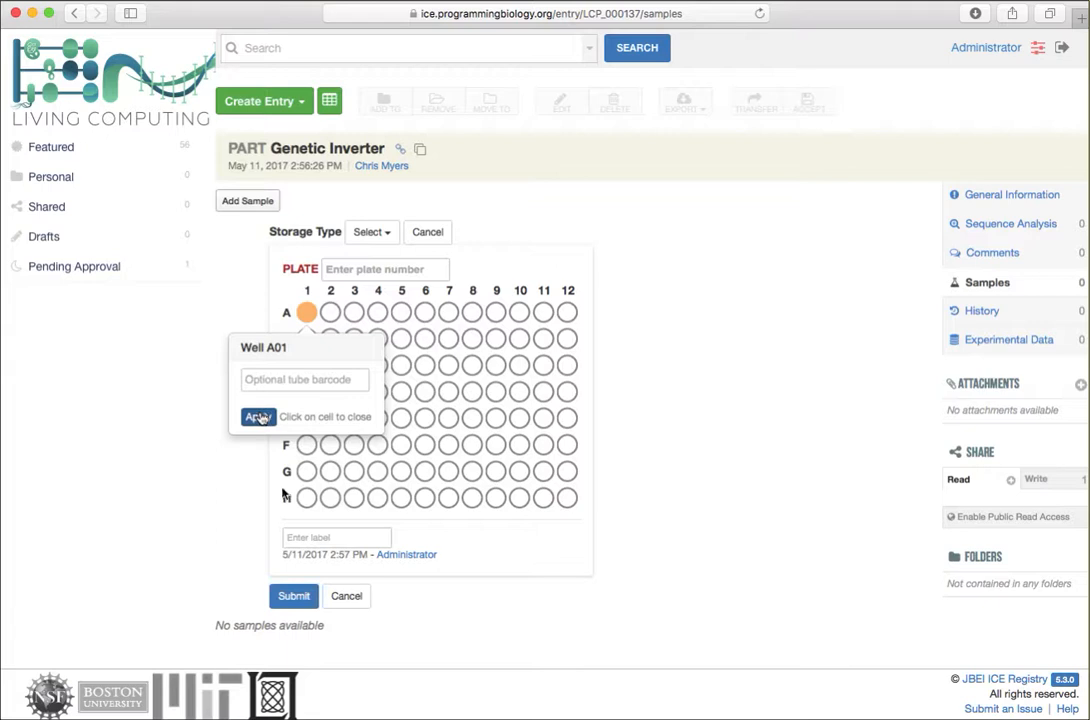
click(318, 536)
text(Sample)
click(292, 598)
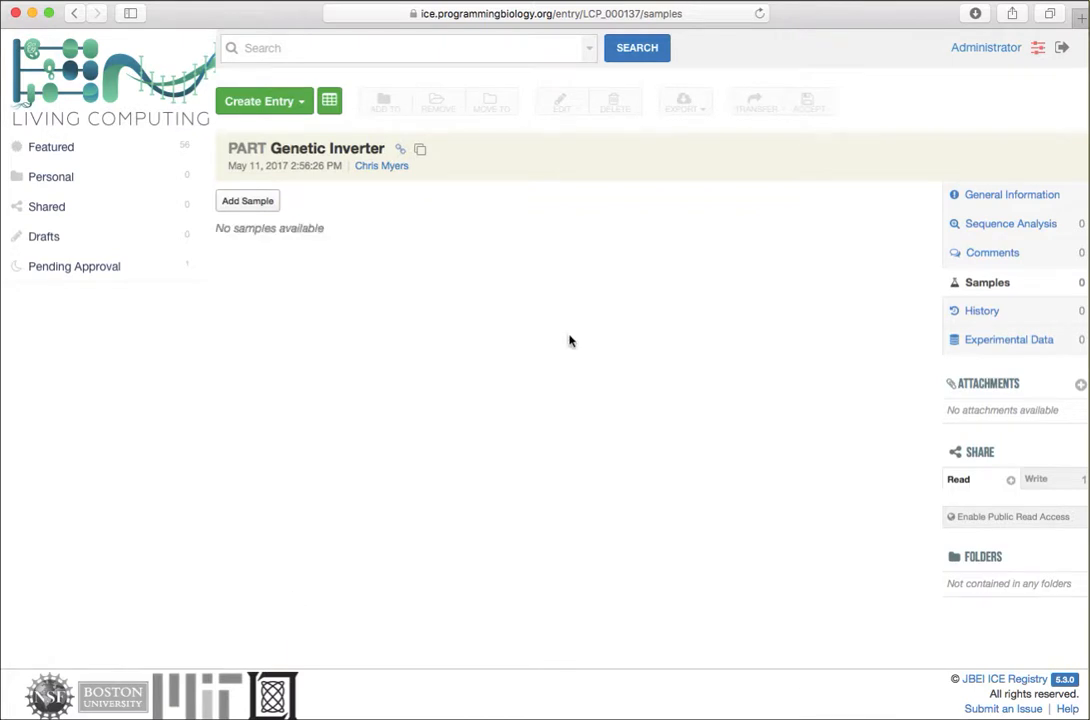
Return to the Genetic Inverter's ICE record in SynBioHub, copy it into the private submissions, and open lcp_ice_collection
click(76, 13)
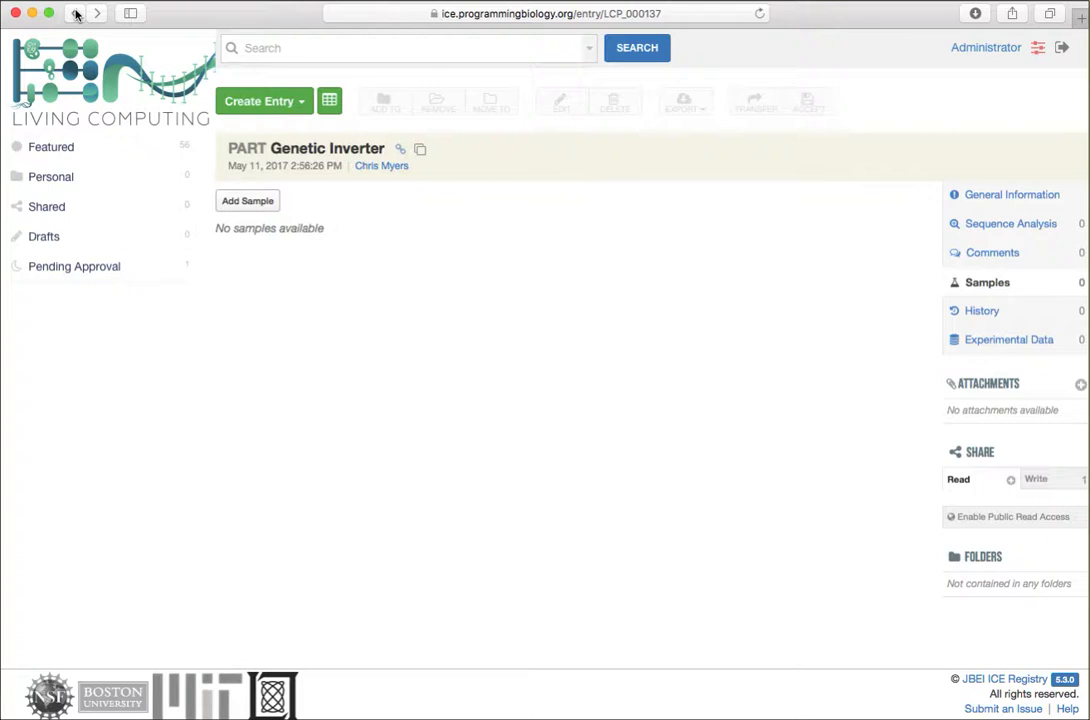
click(76, 13)
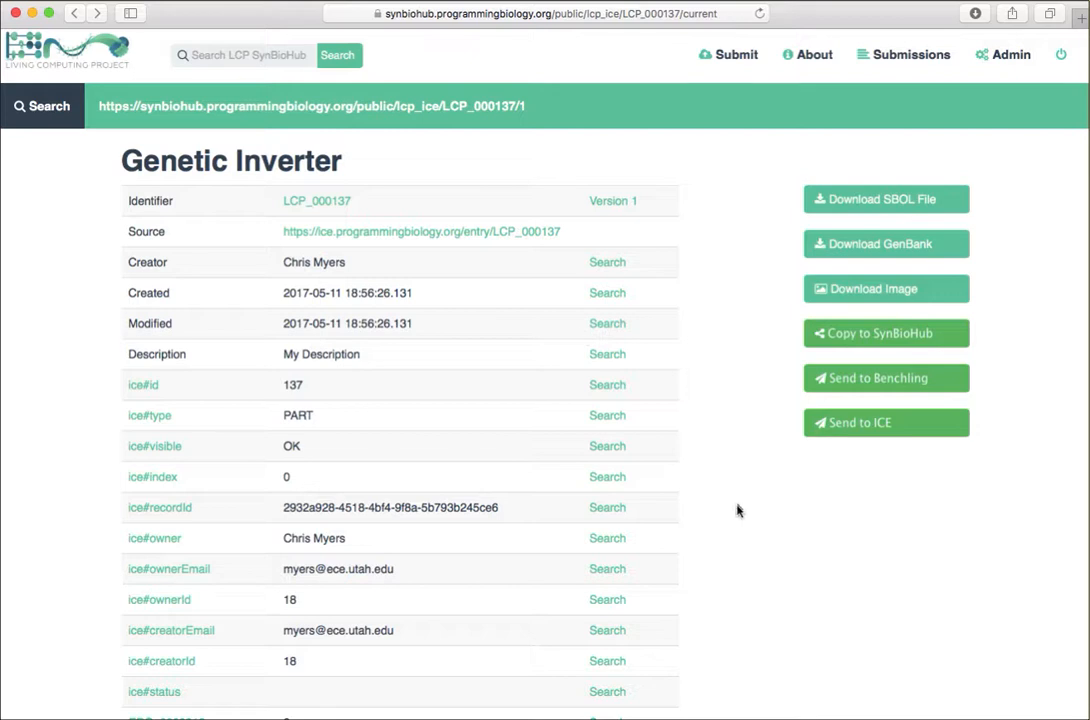
scroll(737, 509, down, 5)
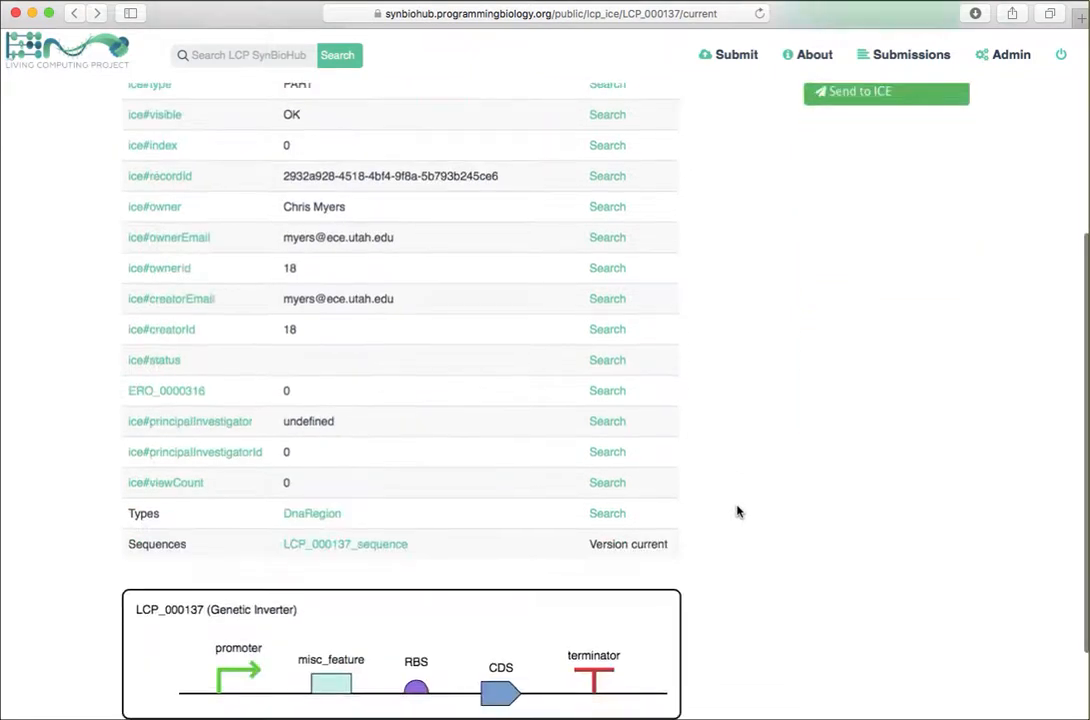
scroll(737, 512, up, 5)
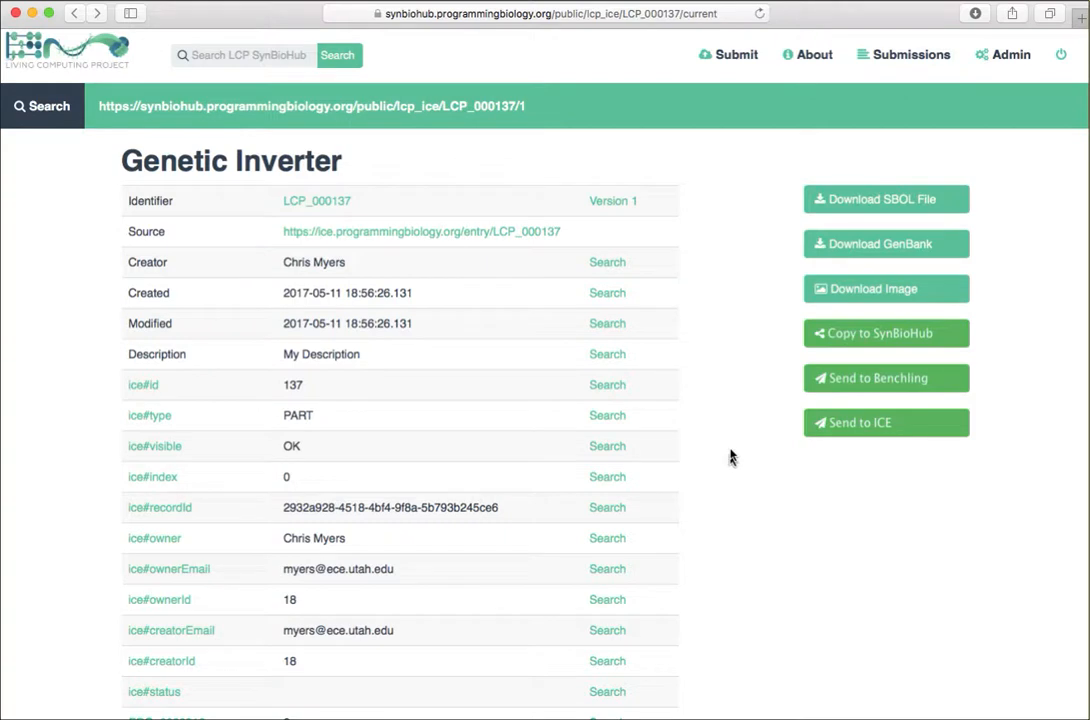
click(899, 335)
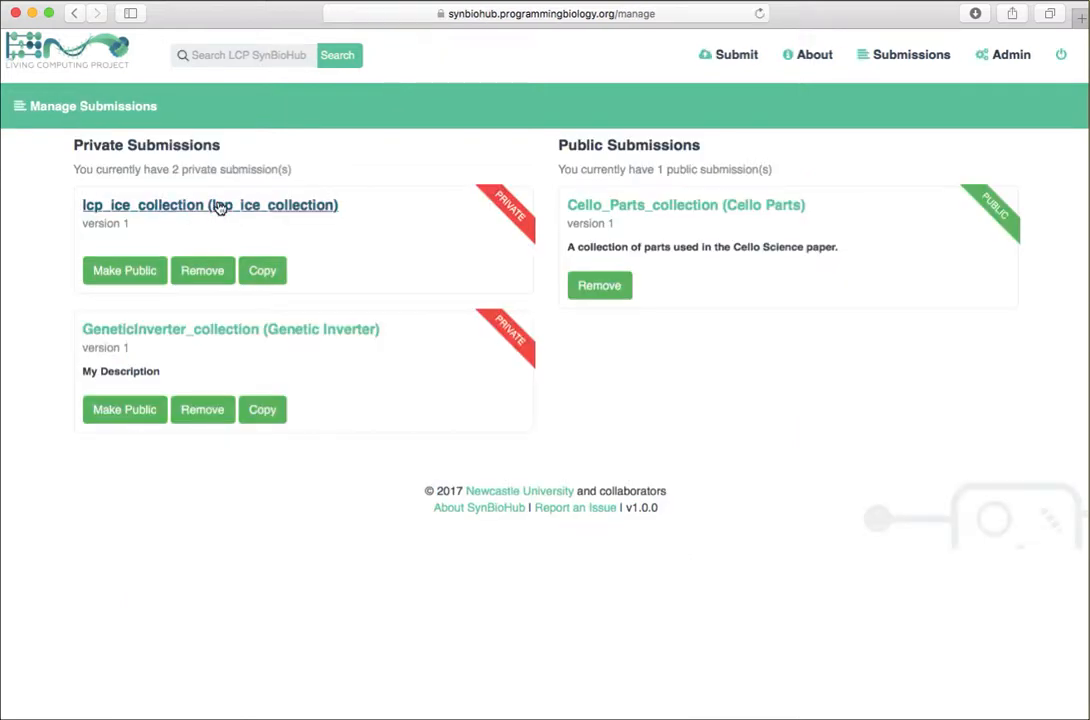
click(219, 206)
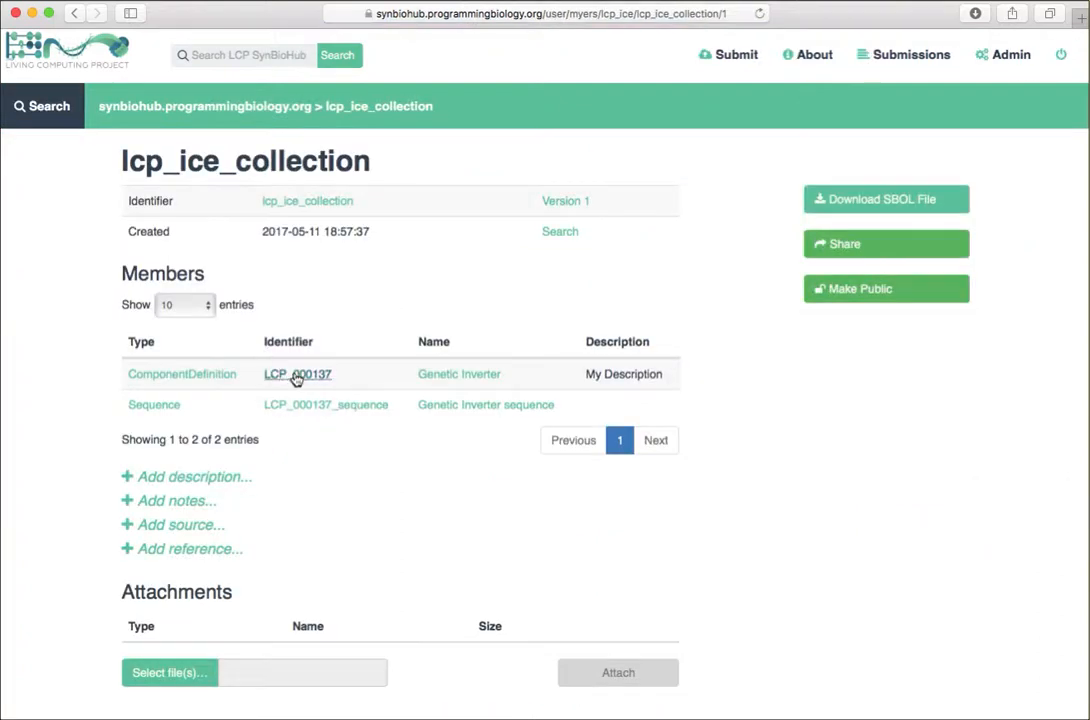
Open the LCP_000137 component from lcp_ice_collection and attach GeneticInverter.png from the Desktop to its record
click(296, 376)
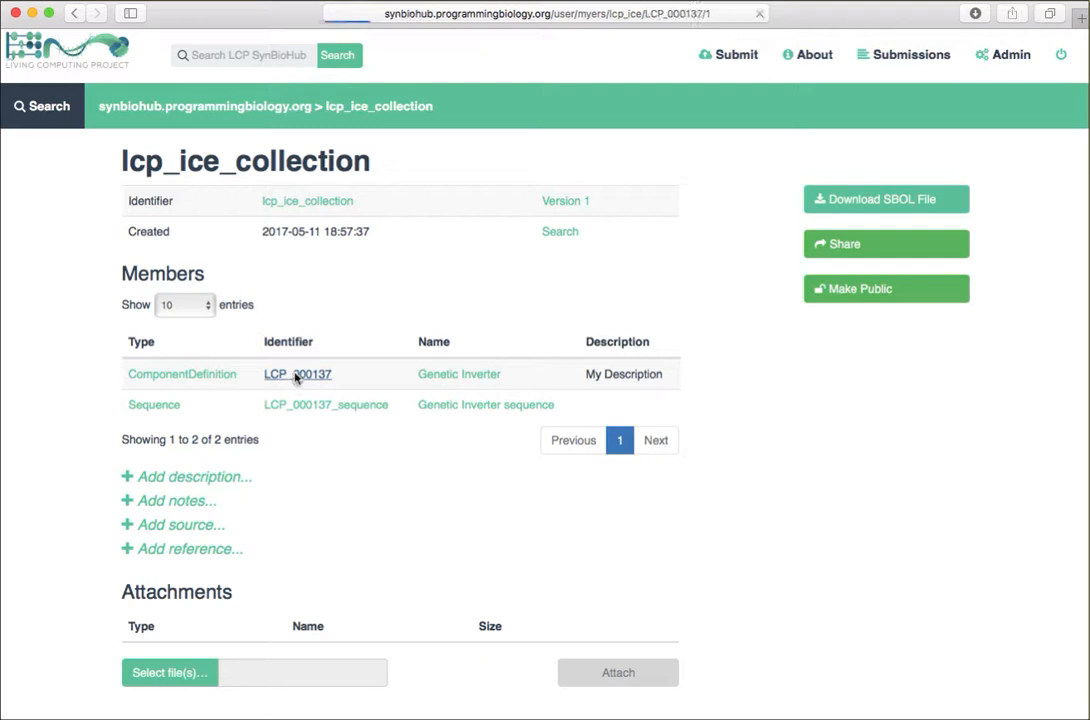
scroll(296, 376, down, 10)
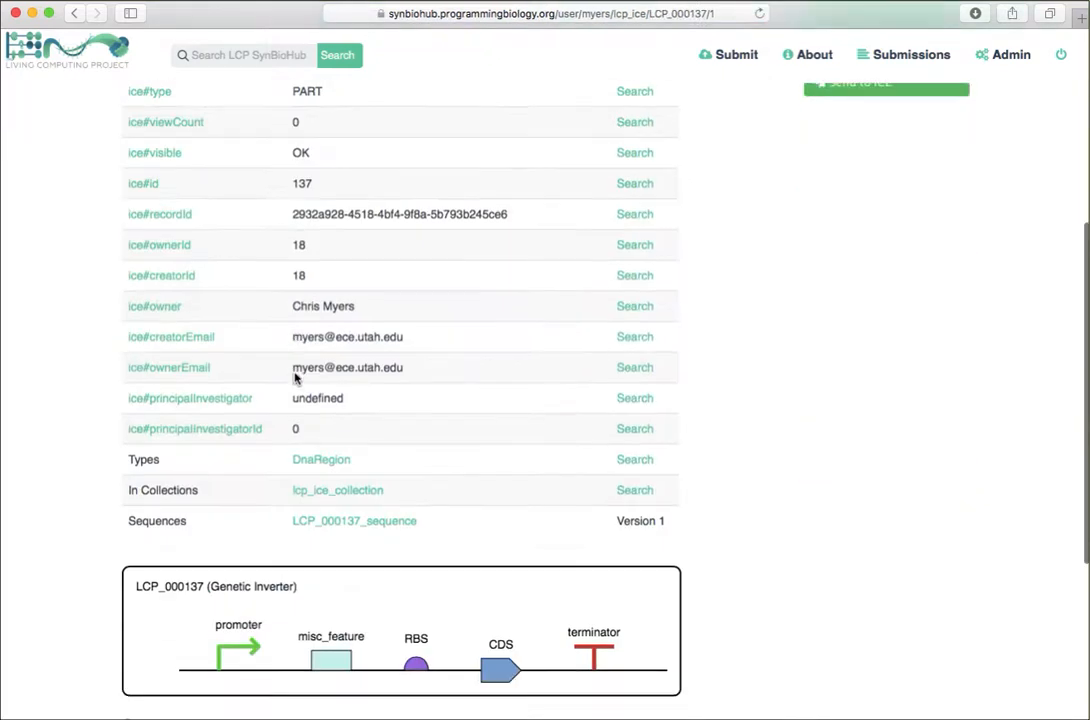
scroll(296, 376, up, 4)
scroll(296, 376, down, 8)
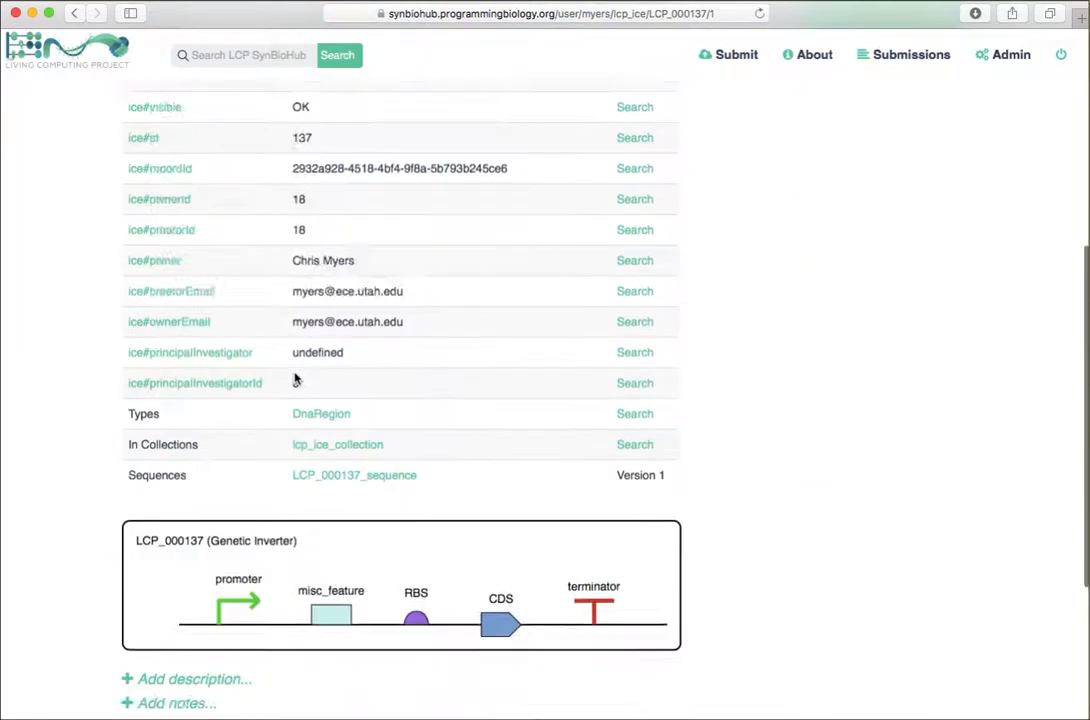
scroll(296, 376, down, 3)
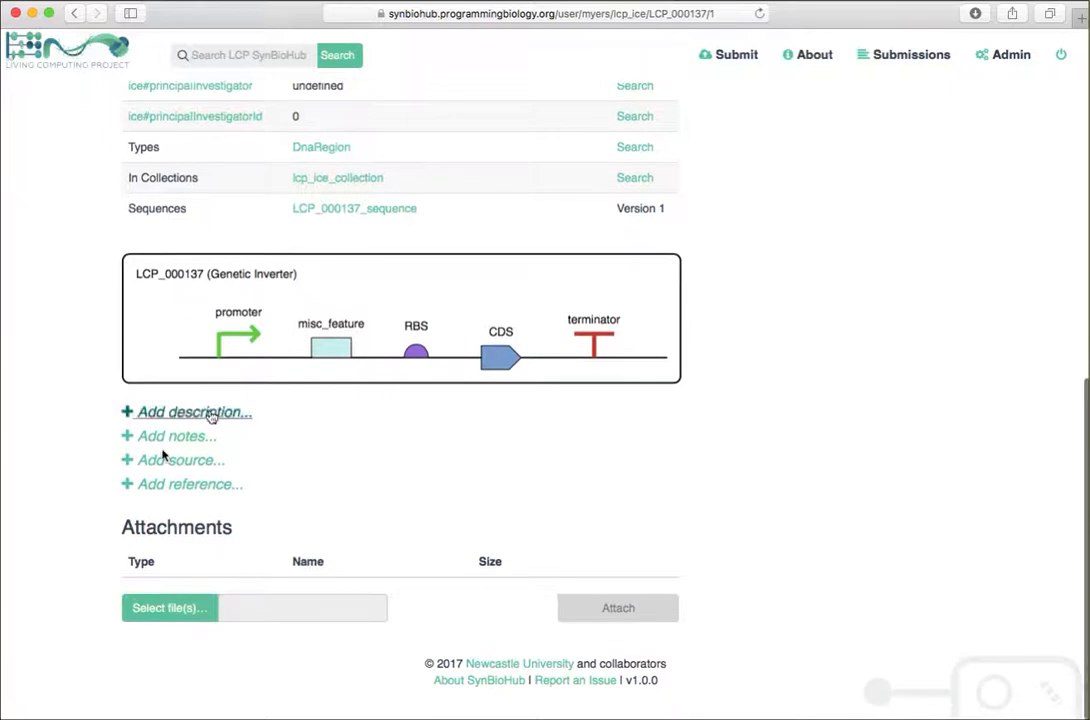
click(169, 608)
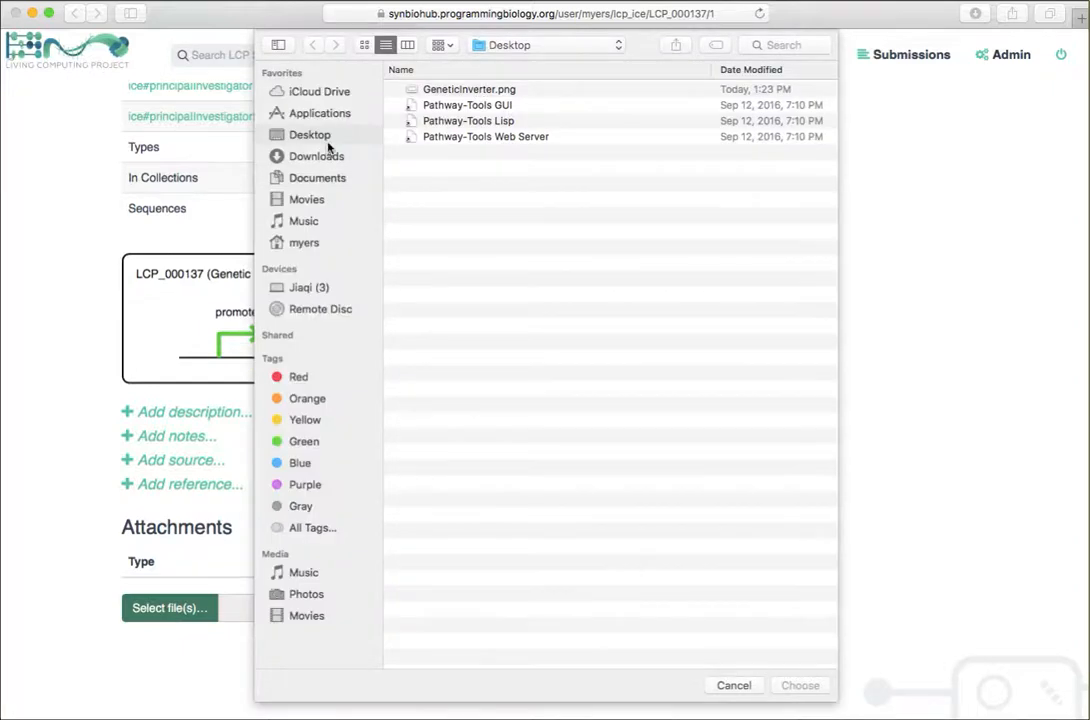
click(465, 89)
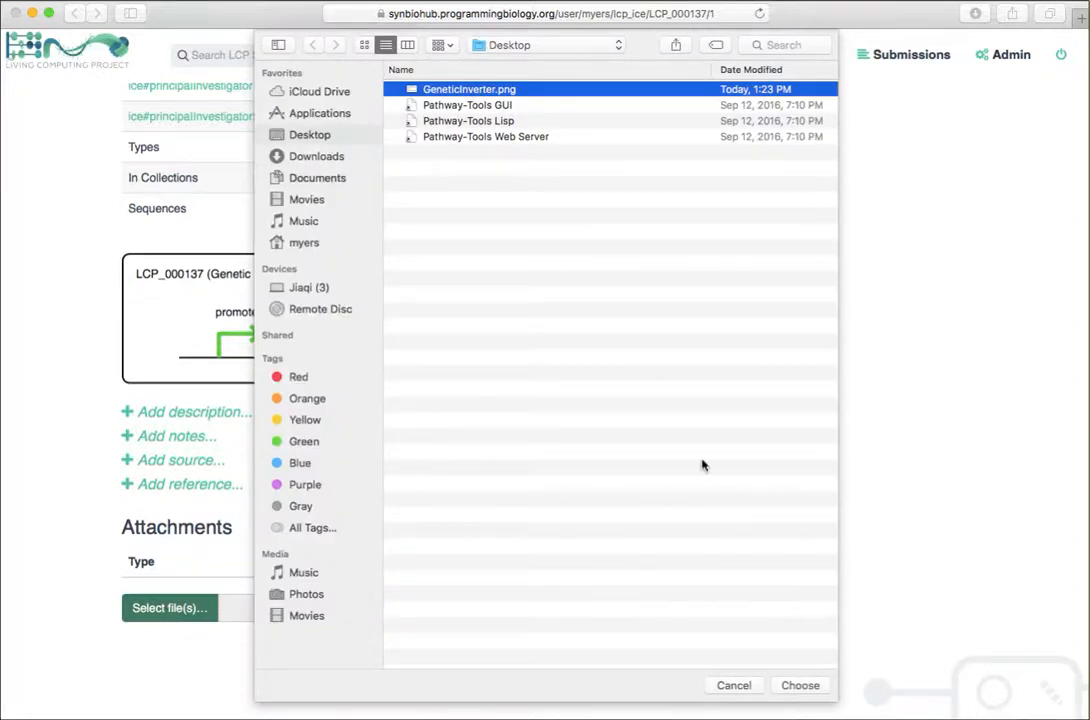
click(800, 686)
click(630, 609)
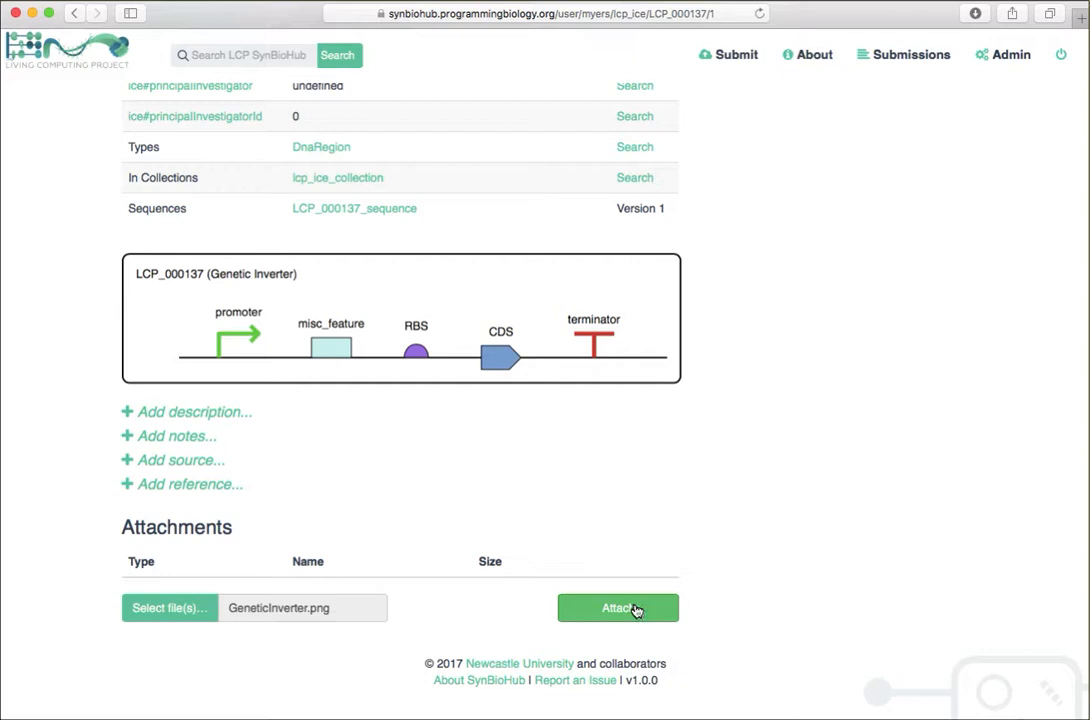
Add and save the description "This is a plot of my transfer function." with the attached GeneticInverter.png image inserted
click(125, 416)
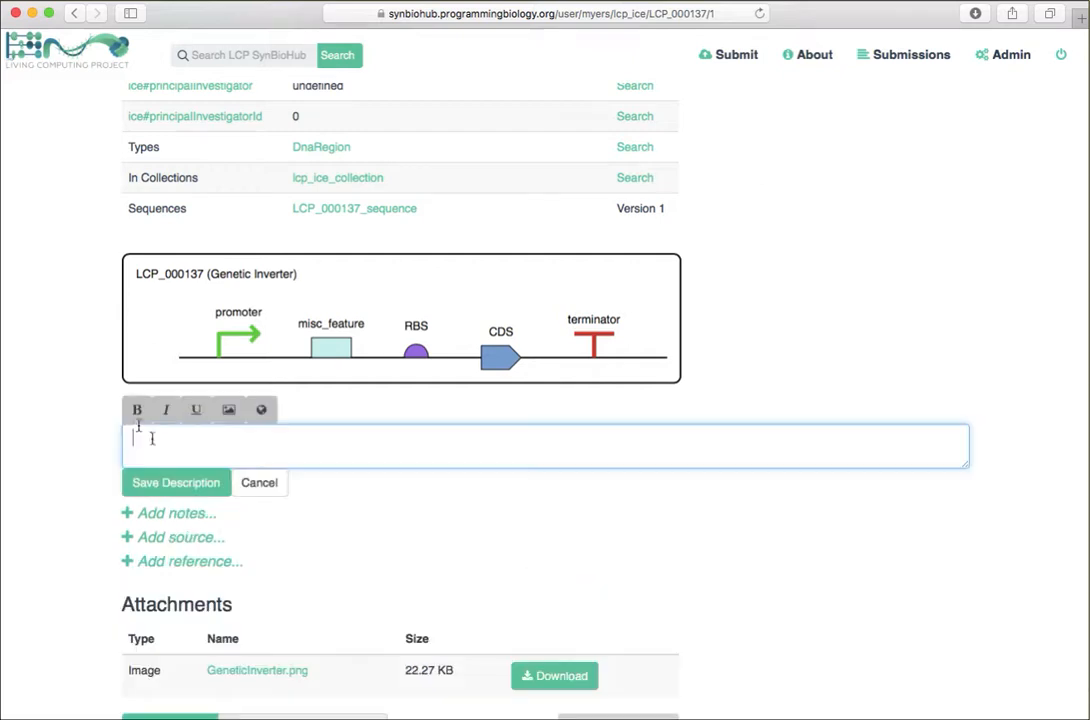
text(This is a plot of my transfer functi)
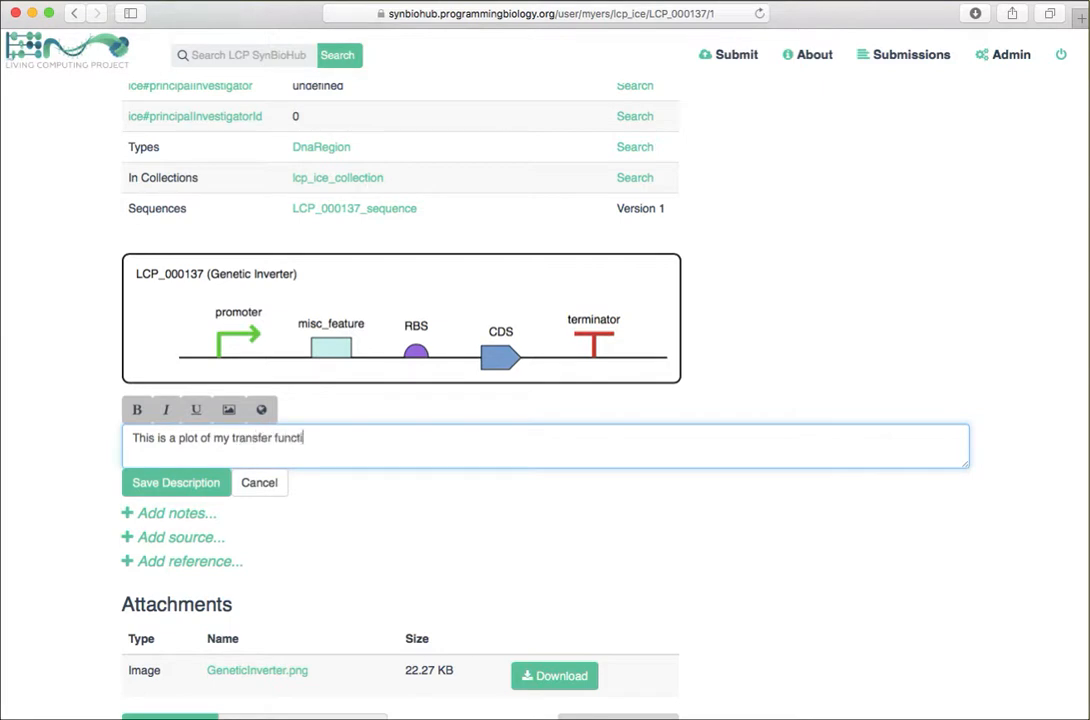
click(228, 409)
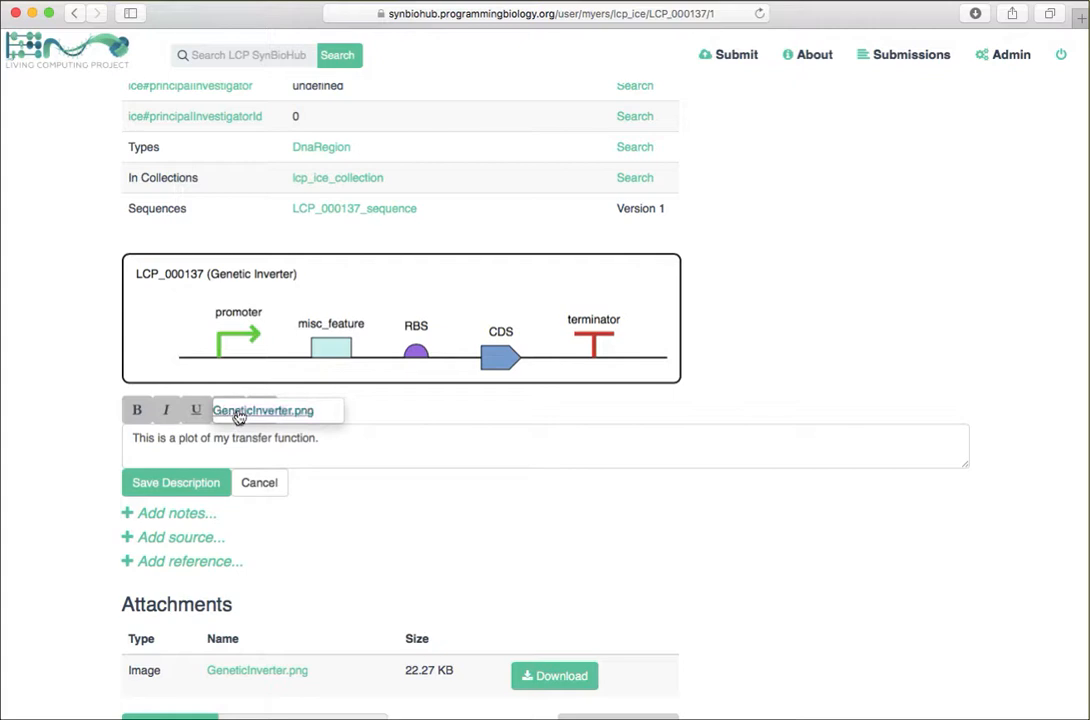
click(233, 411)
click(183, 485)
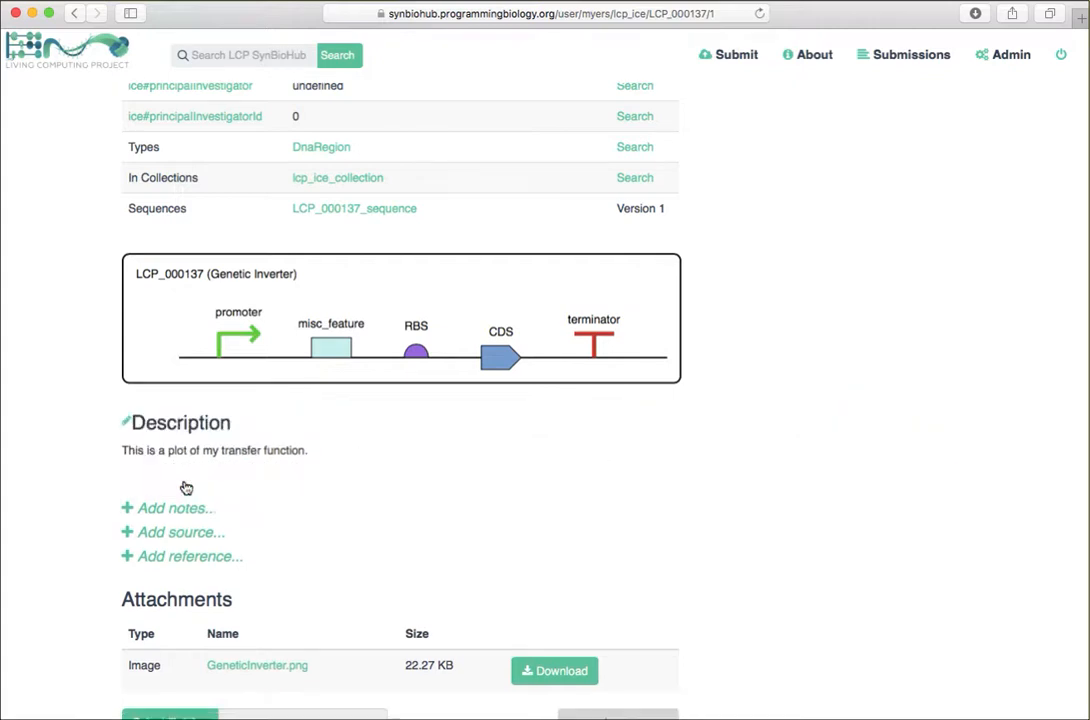
Add the reference 3435343 to the Genetic Inverter record and save the citation
scroll(184, 490, down, 3)
scroll(184, 492, down, 2)
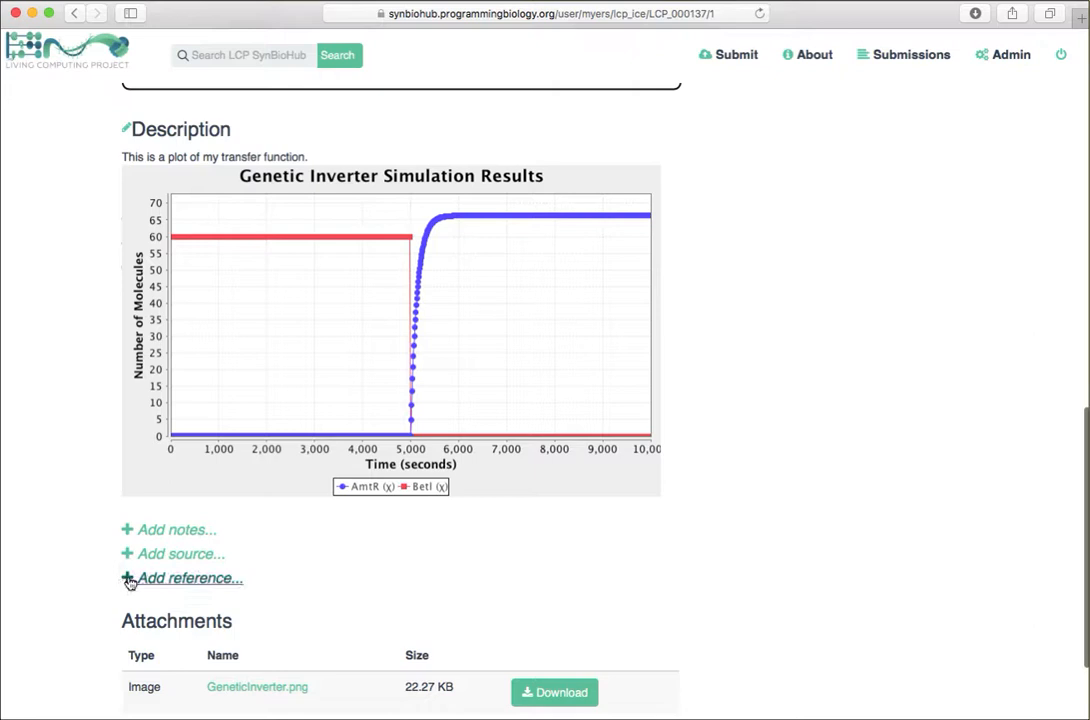
click(127, 578)
text(3435343)
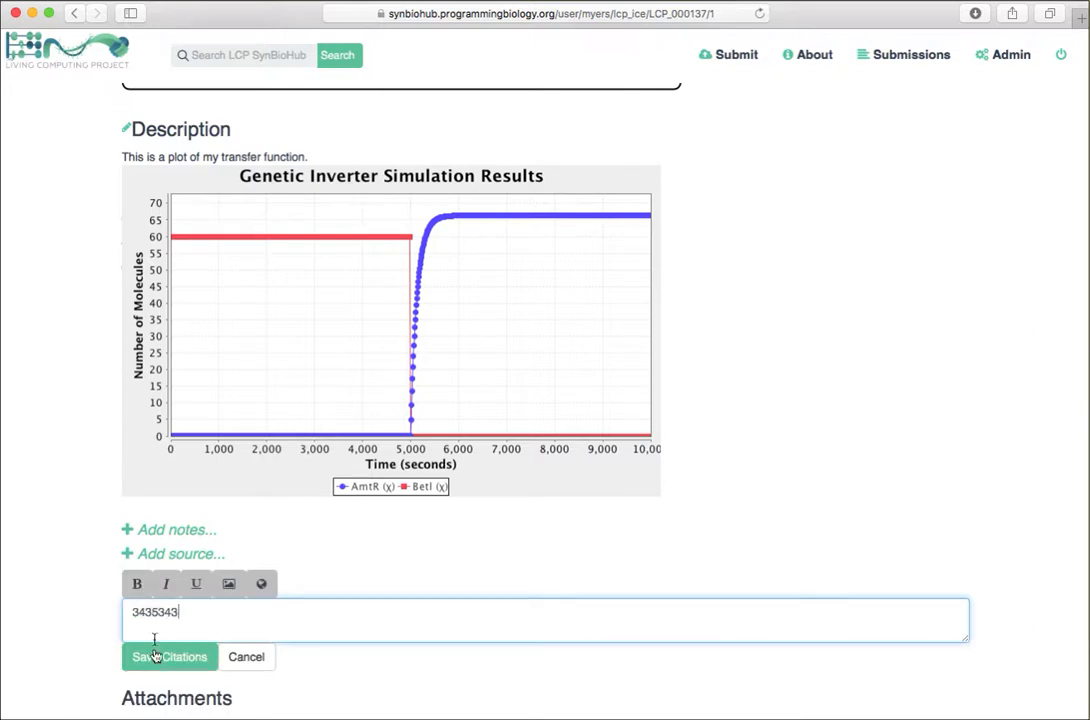
click(155, 656)
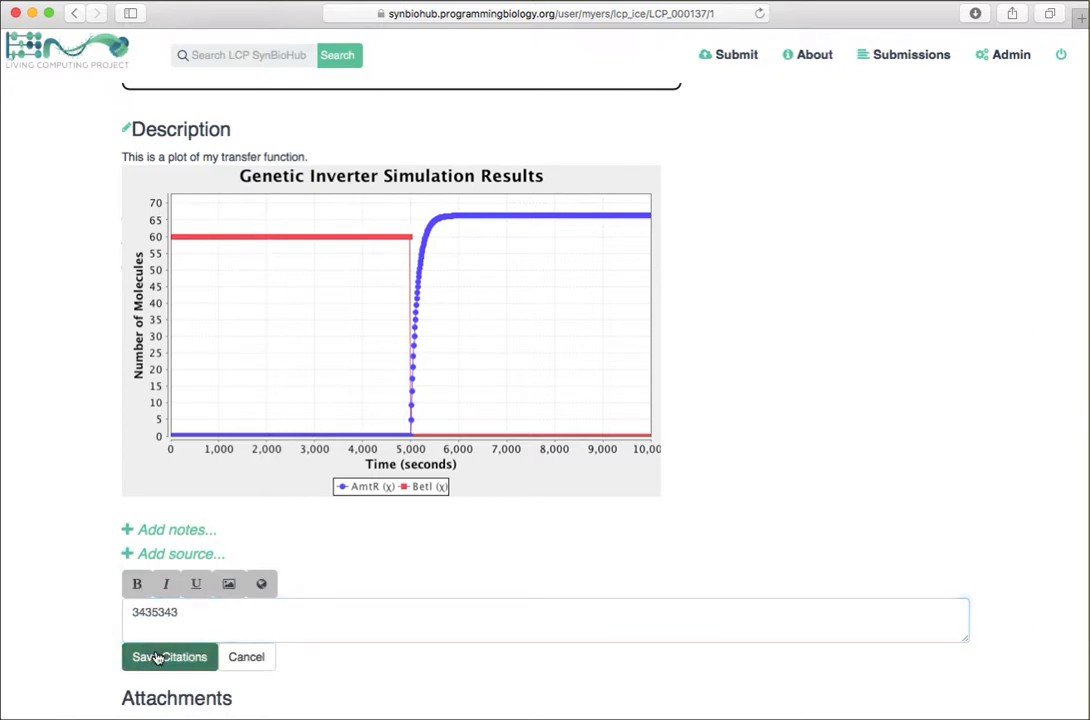
Return to the submissions list, make the private lcp_ice_collection public, and open its public version
scroll(389, 616, up, 5)
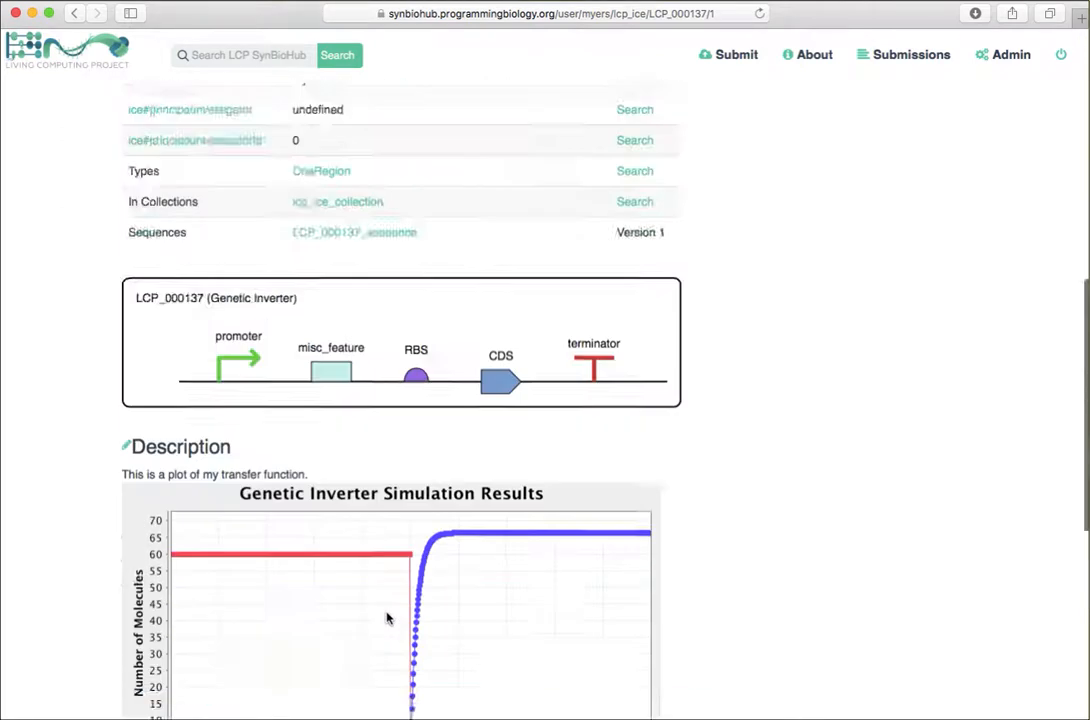
scroll(389, 617, up, 10)
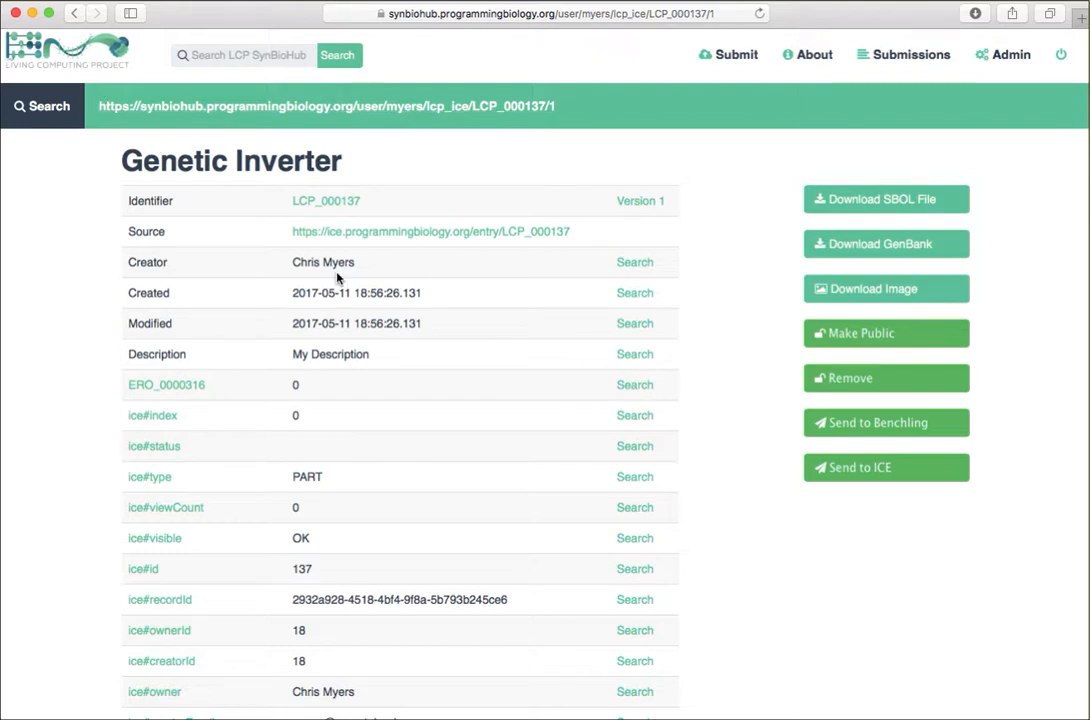
click(77, 13)
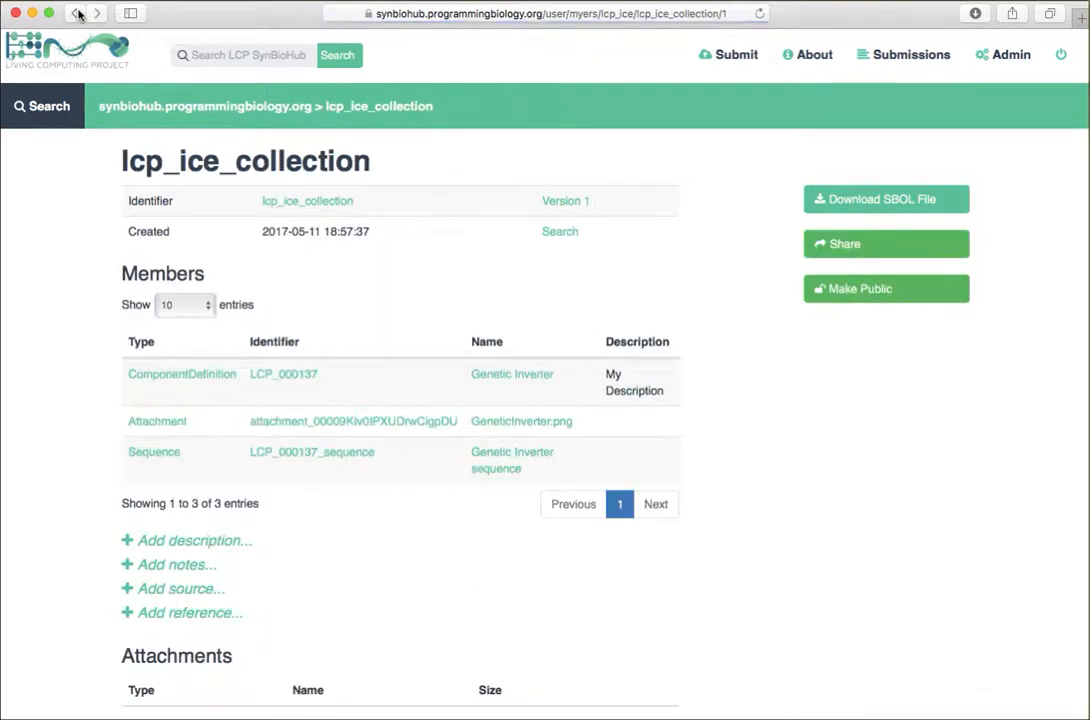
click(912, 62)
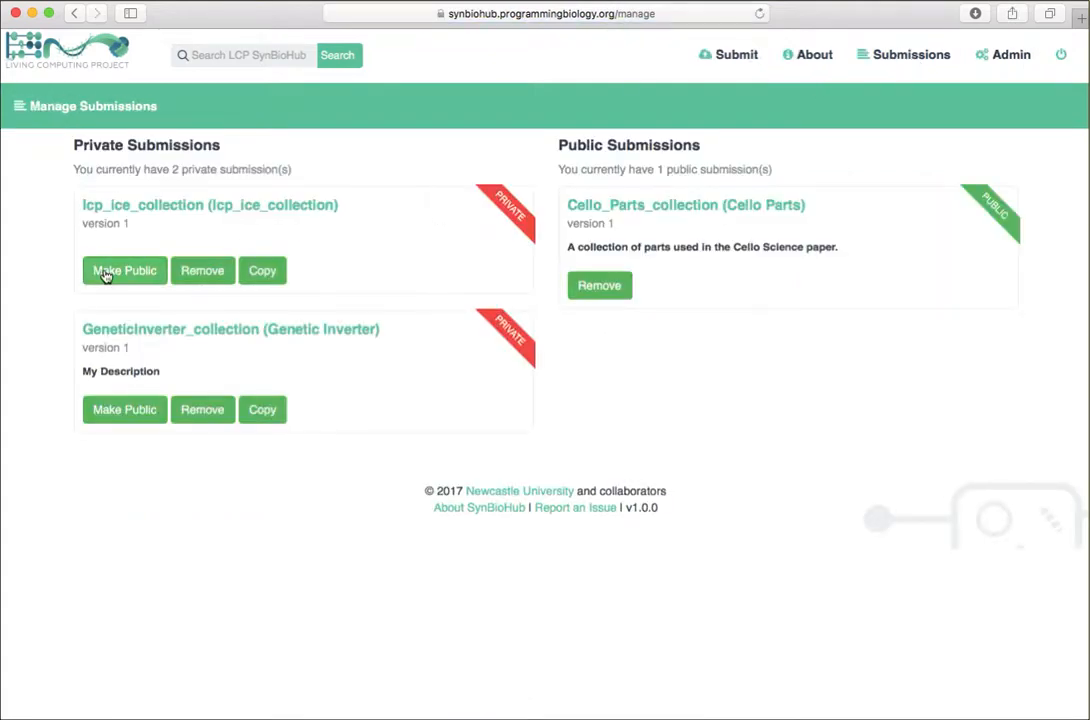
click(104, 275)
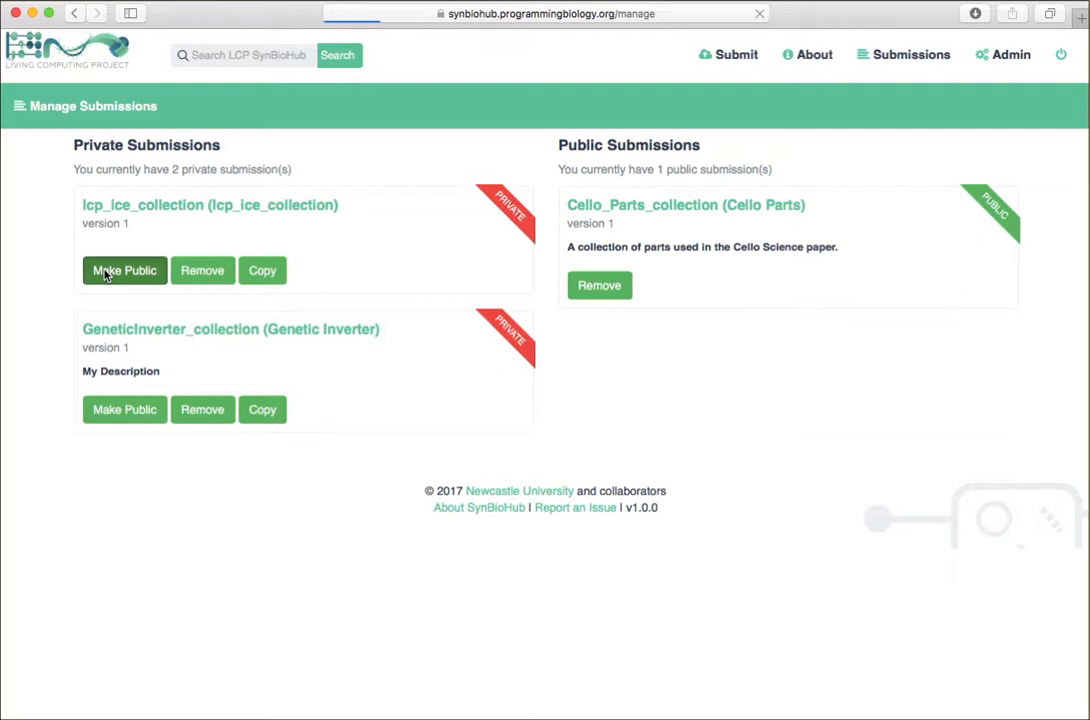
click(620, 345)
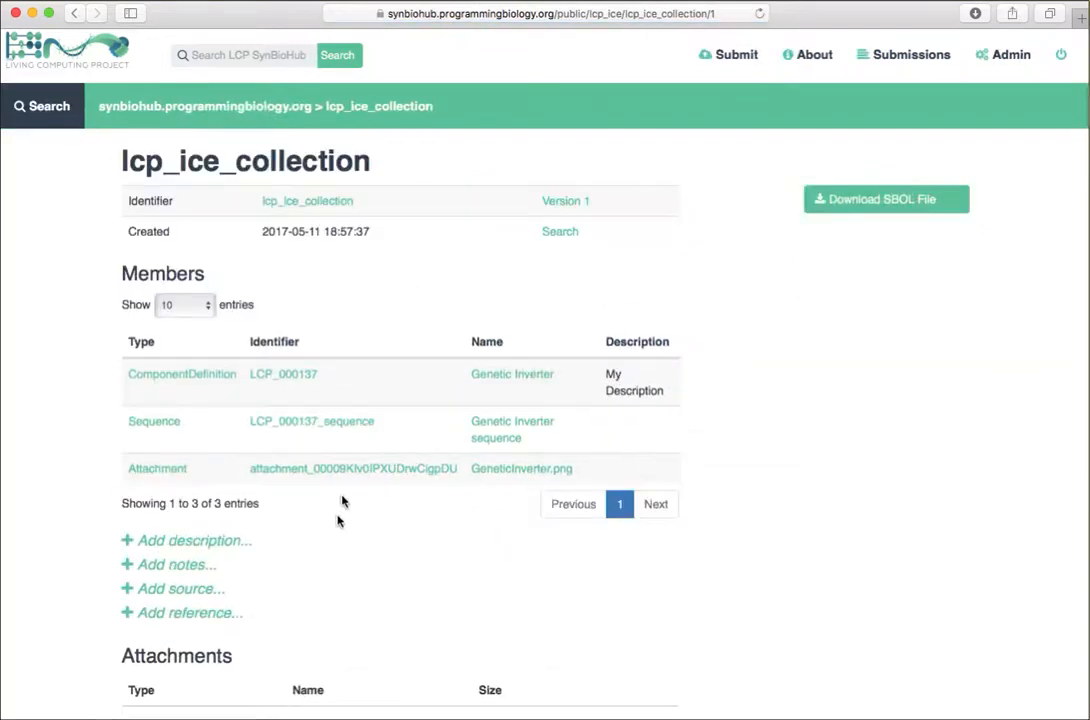
Search SynBioHub for "LCP" and open the public LCP_000137 (Genetic Inverter) record
click(216, 55)
text(LC)
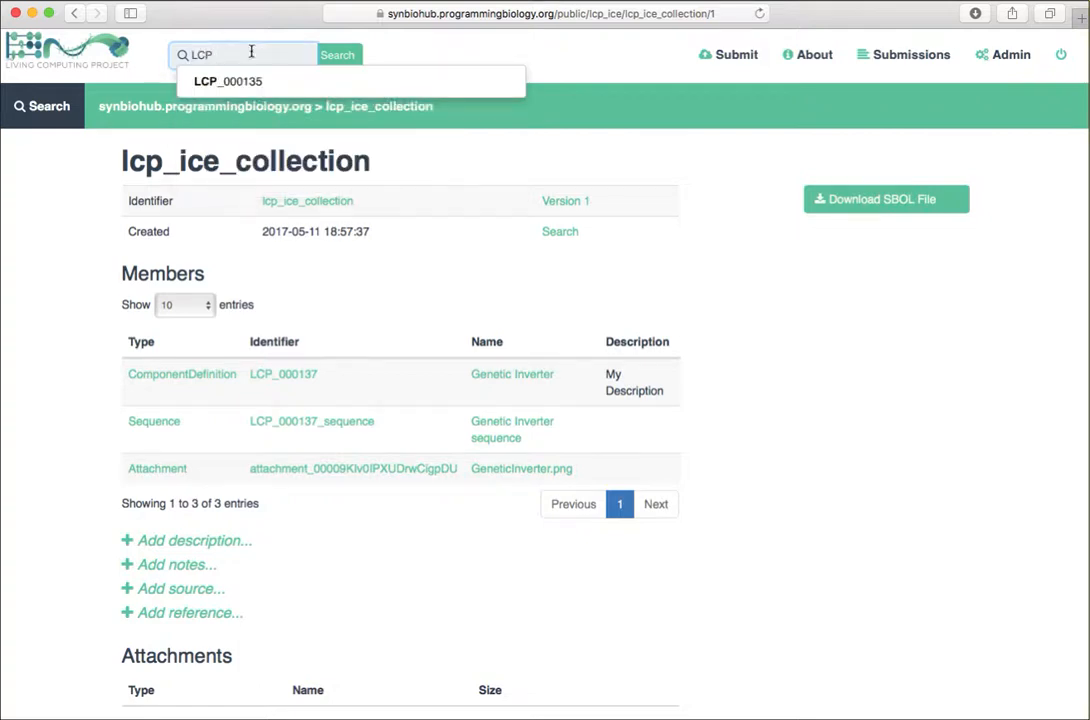
text(P)
key(Return)
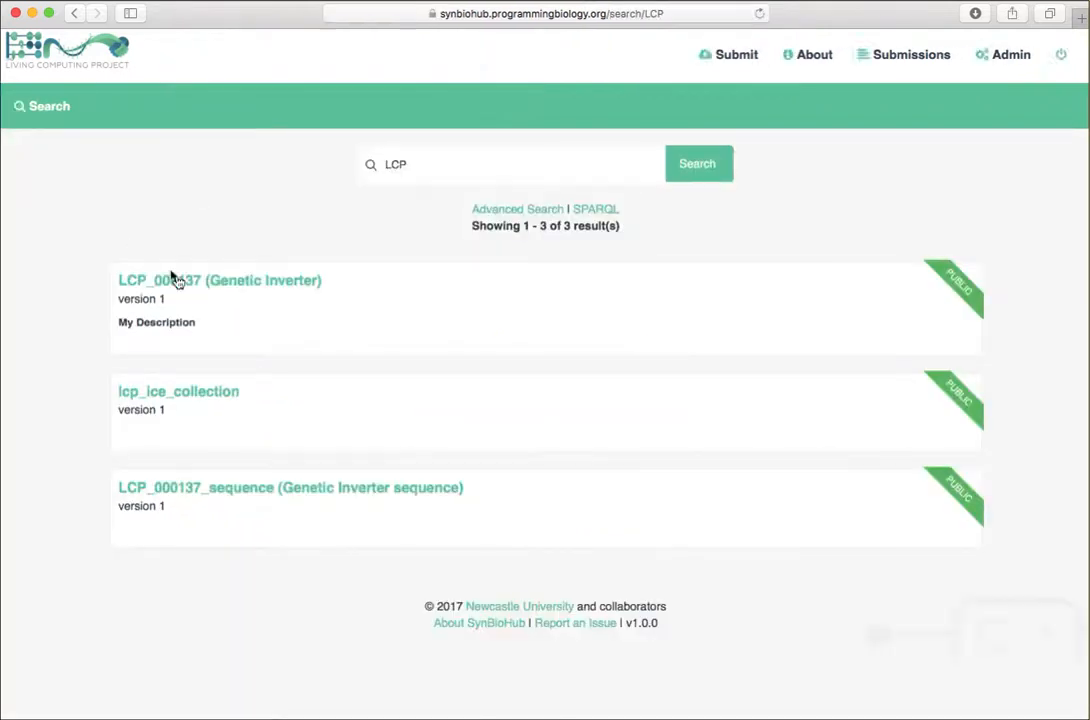
click(187, 288)
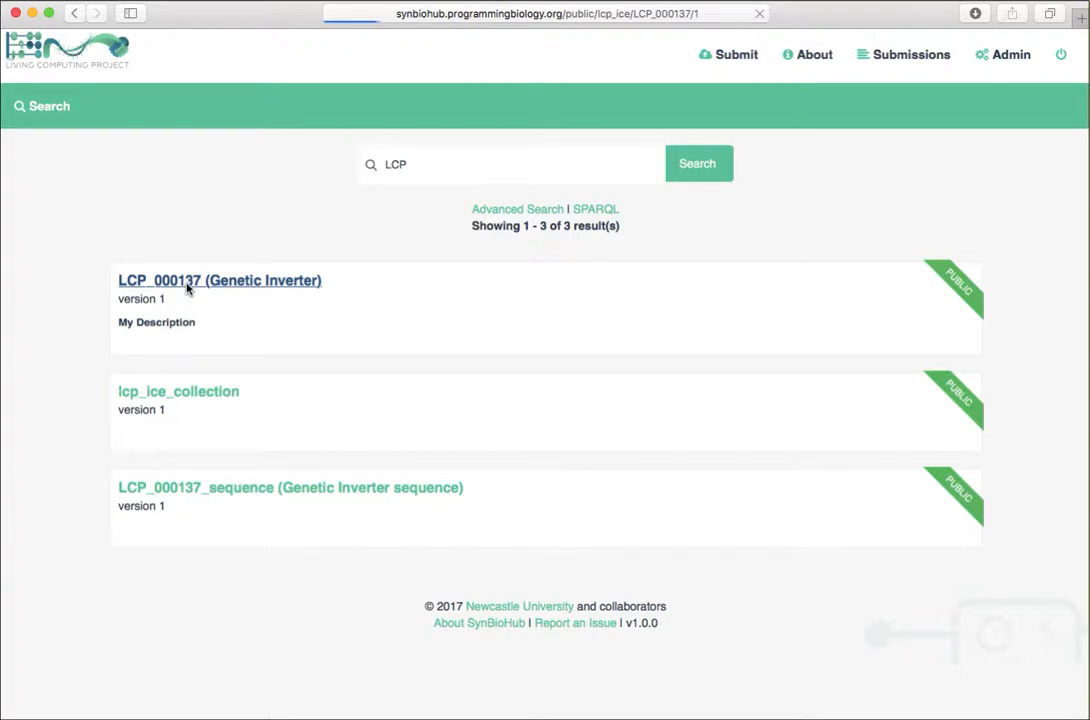